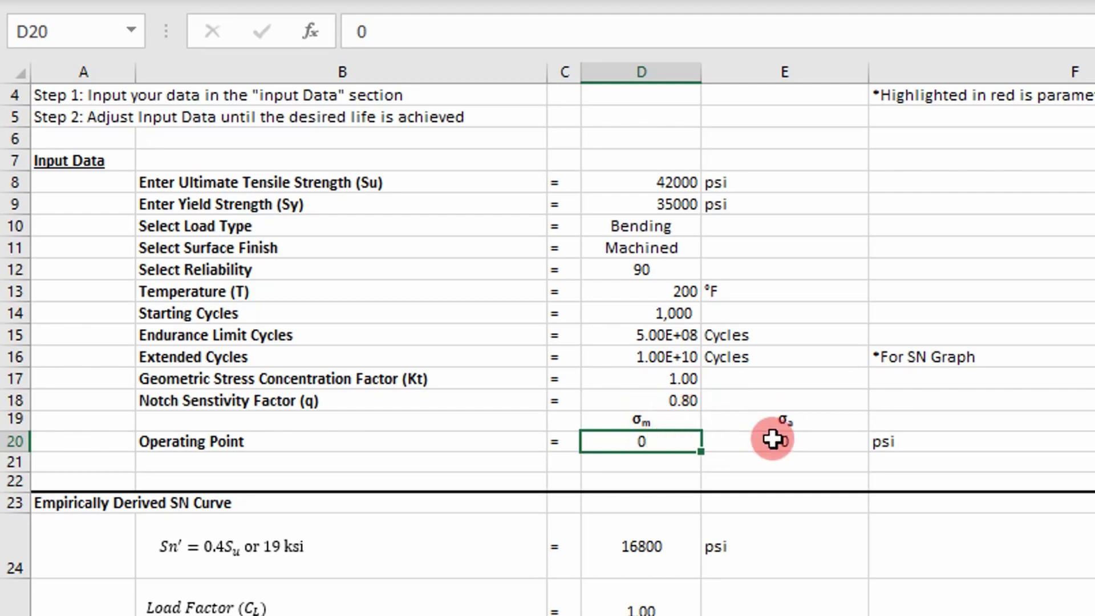
- Set the operating point to a mean stress of 5000 psi and an alternating stress of 2000 psi
type("5000")
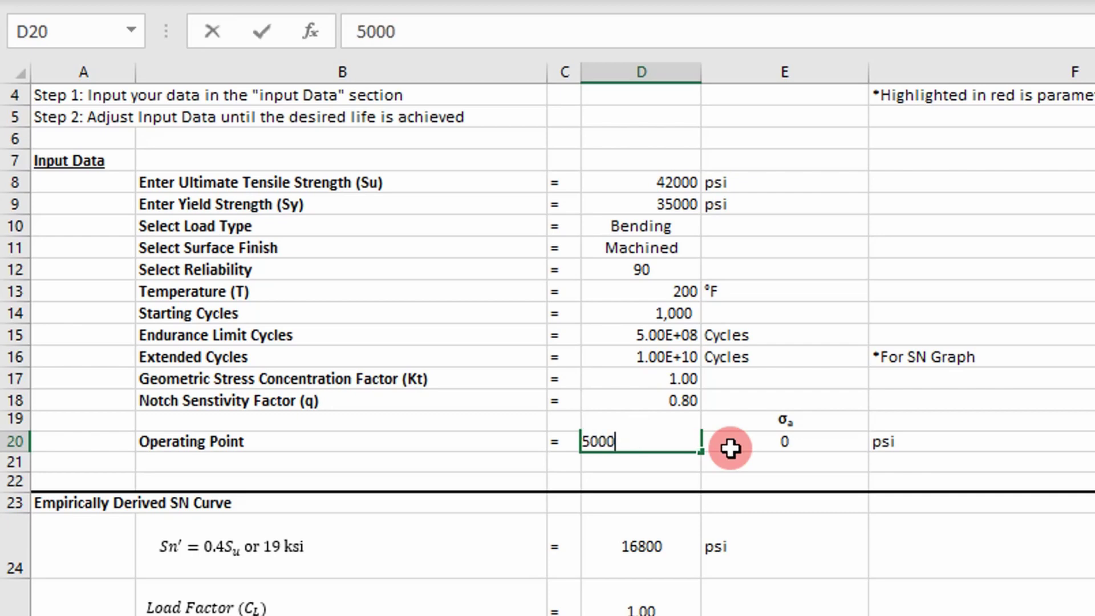
left_click(730, 448)
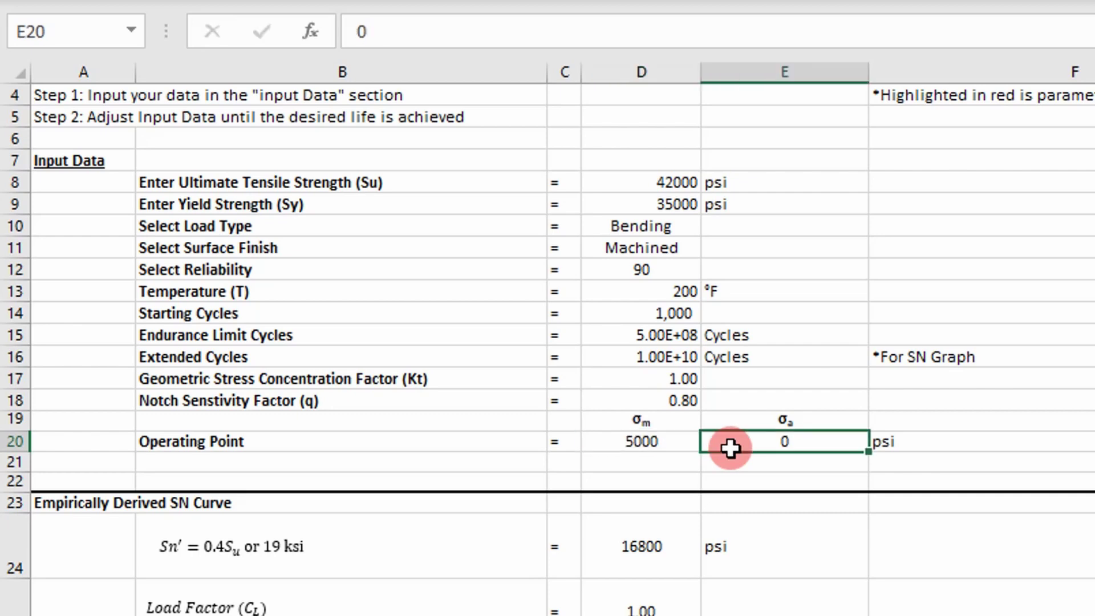
type("2000")
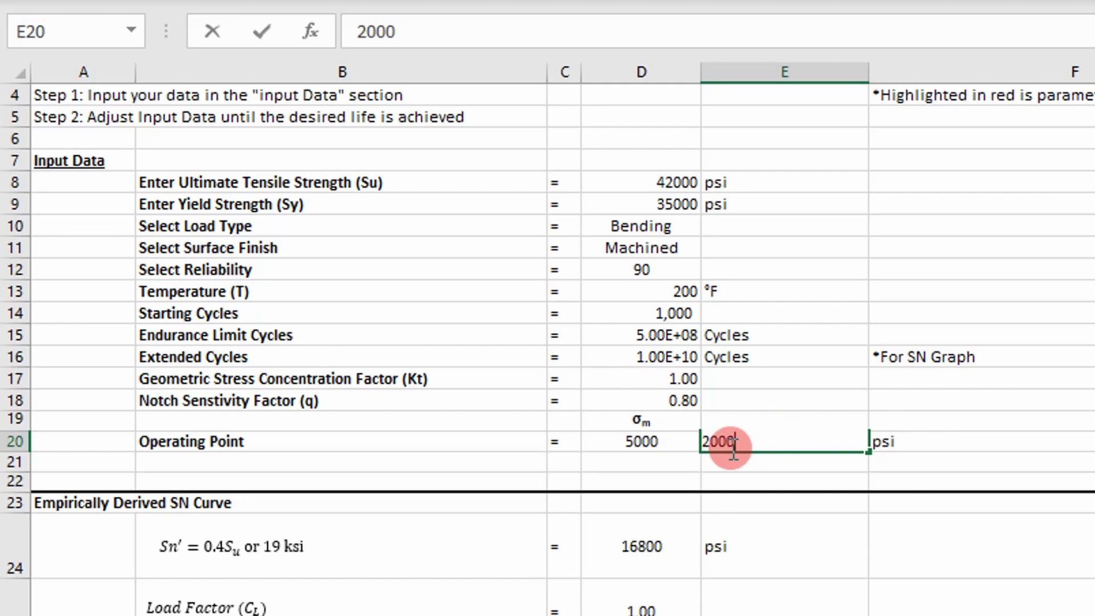
key("Return")
- Review the fatigue stress concentration factor formula and locate the geometric factor Kt and notch sensitivity q in the input data
scroll(733, 448, "down", 4)
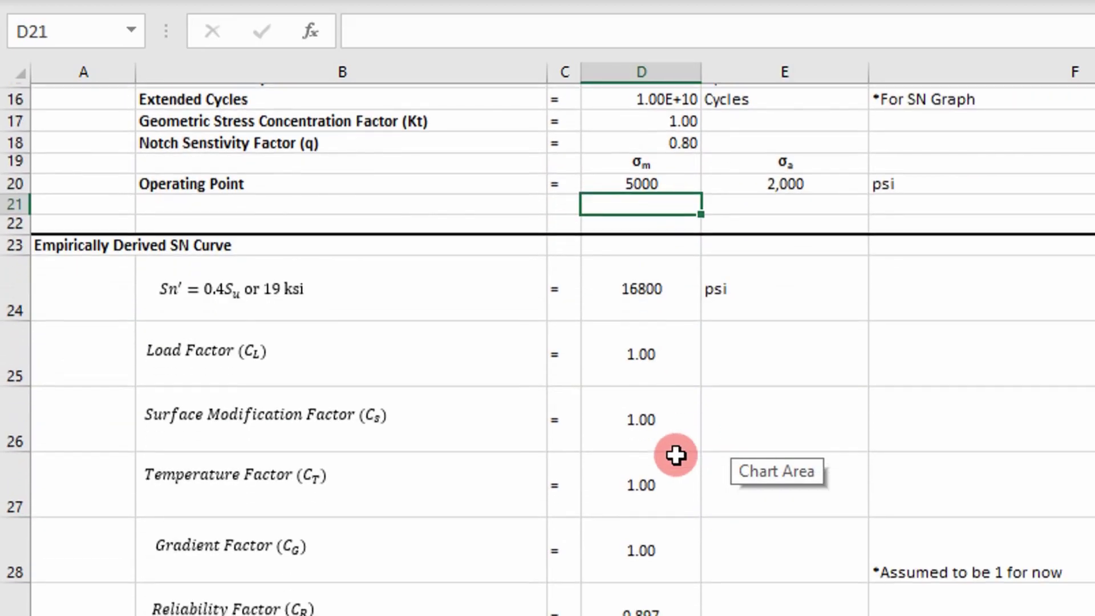
scroll(676, 454, "down", 7)
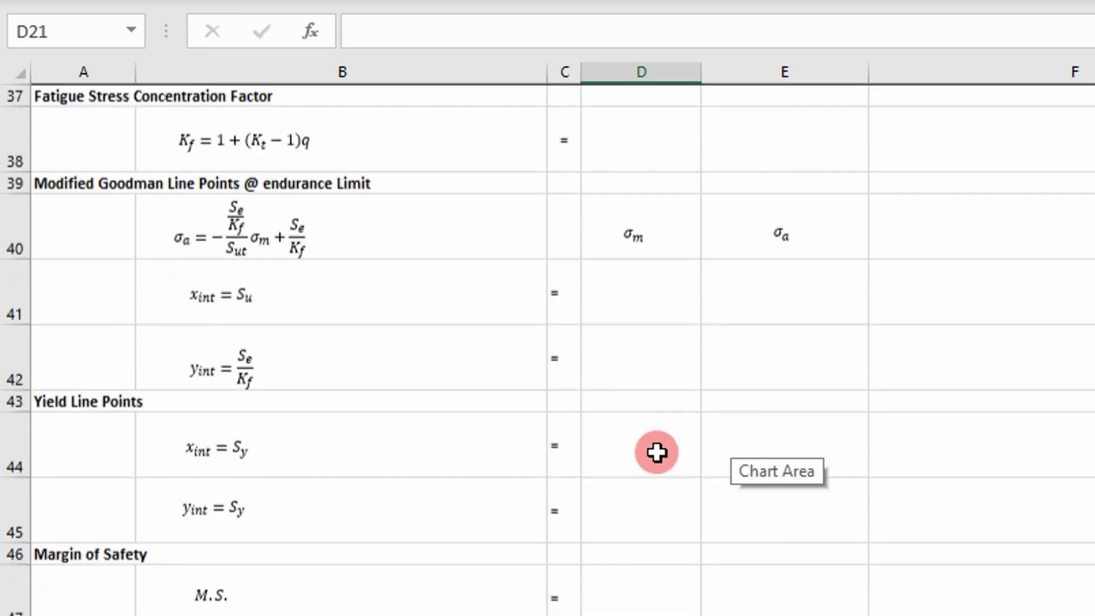
scroll(382, 347, "up", 1)
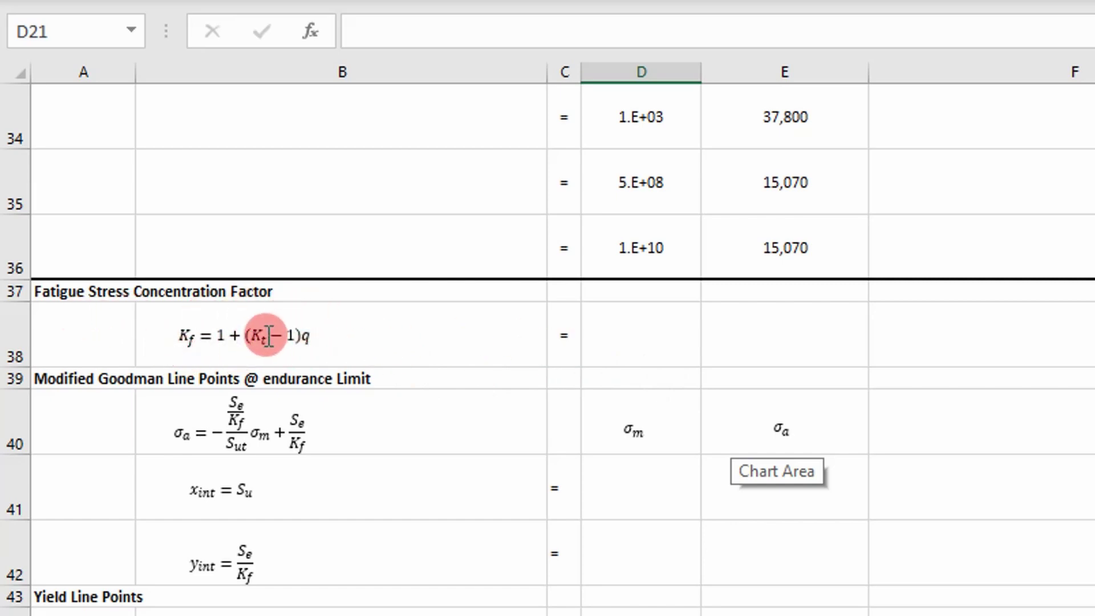
scroll(586, 371, "up", 8)
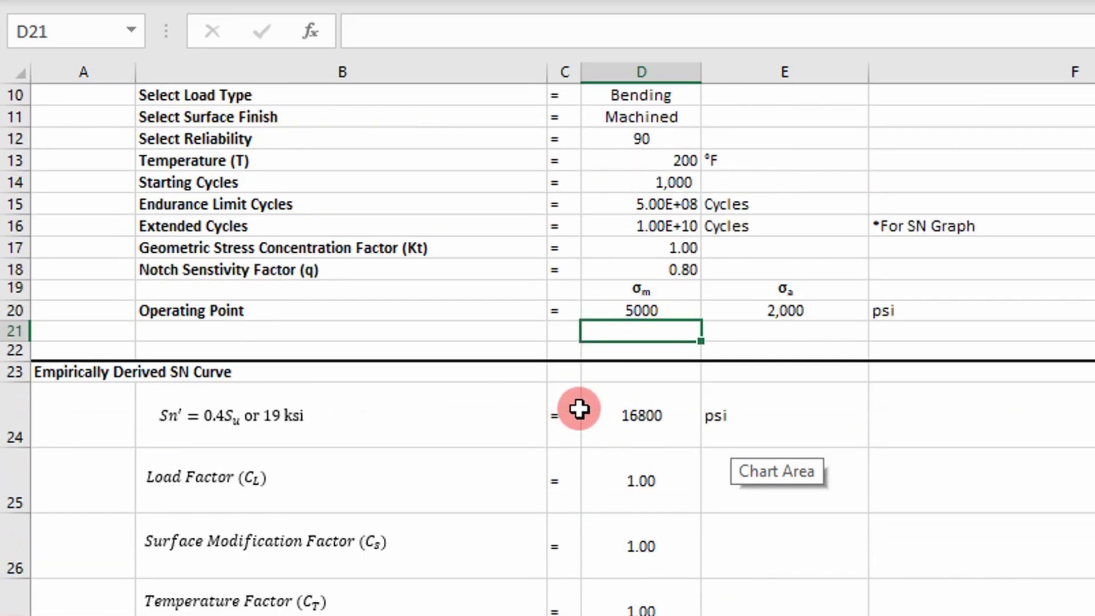
scroll(579, 408, "up", 3)
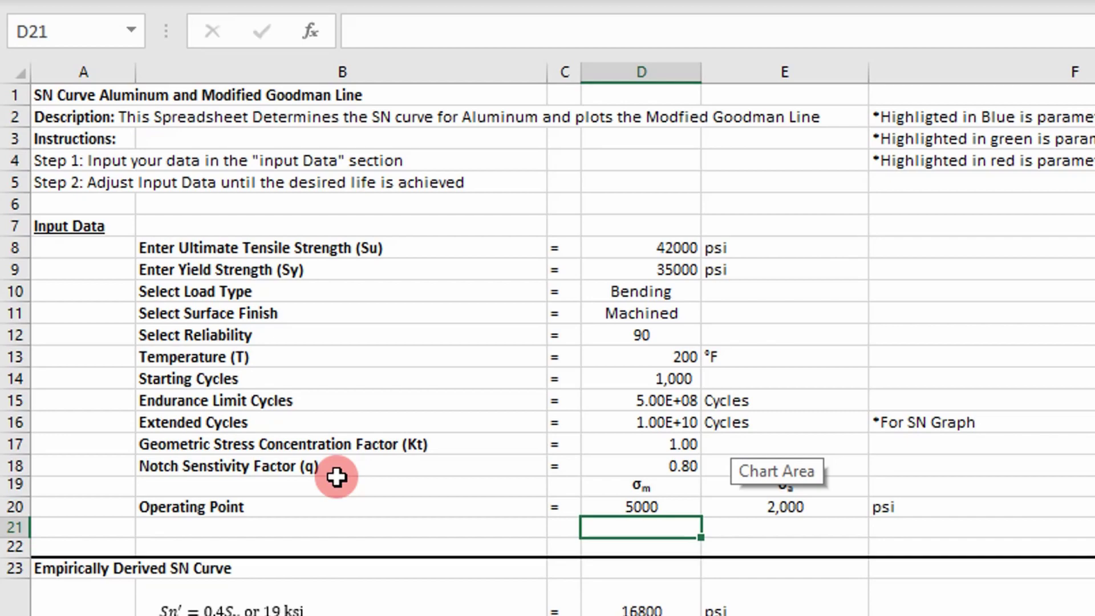
scroll(346, 457, "down", 7)
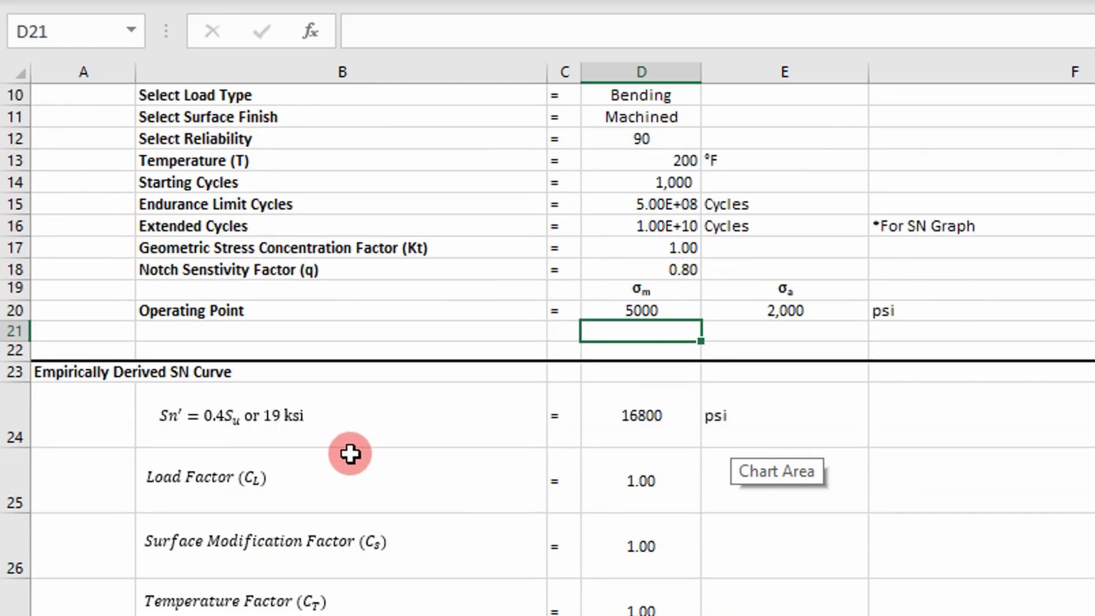
scroll(352, 455, "up", 4)
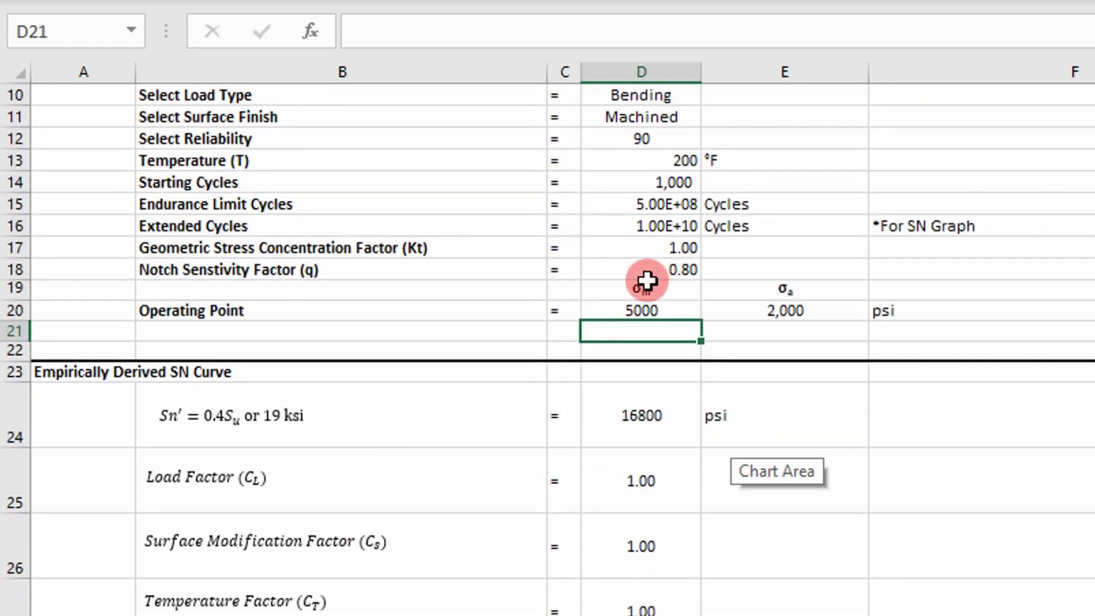
left_click(677, 251)
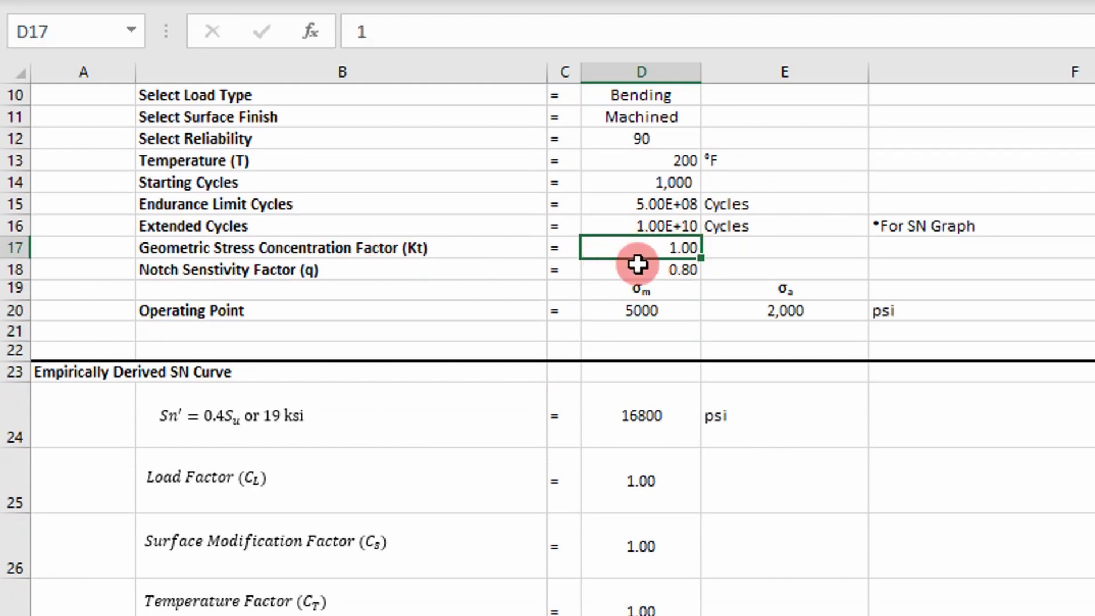
- Calculate the fatigue stress concentration factor Kf in D38 with the formula =1+(D17-1)*D18
scroll(640, 265, "down", 9)
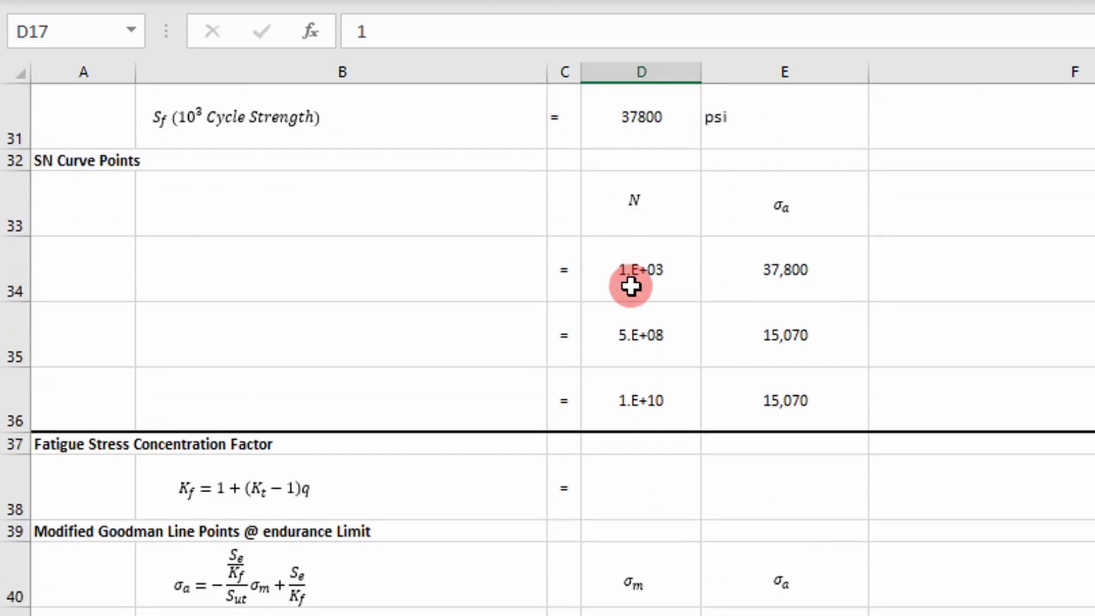
scroll(653, 345, "up", 1)
left_click(658, 344)
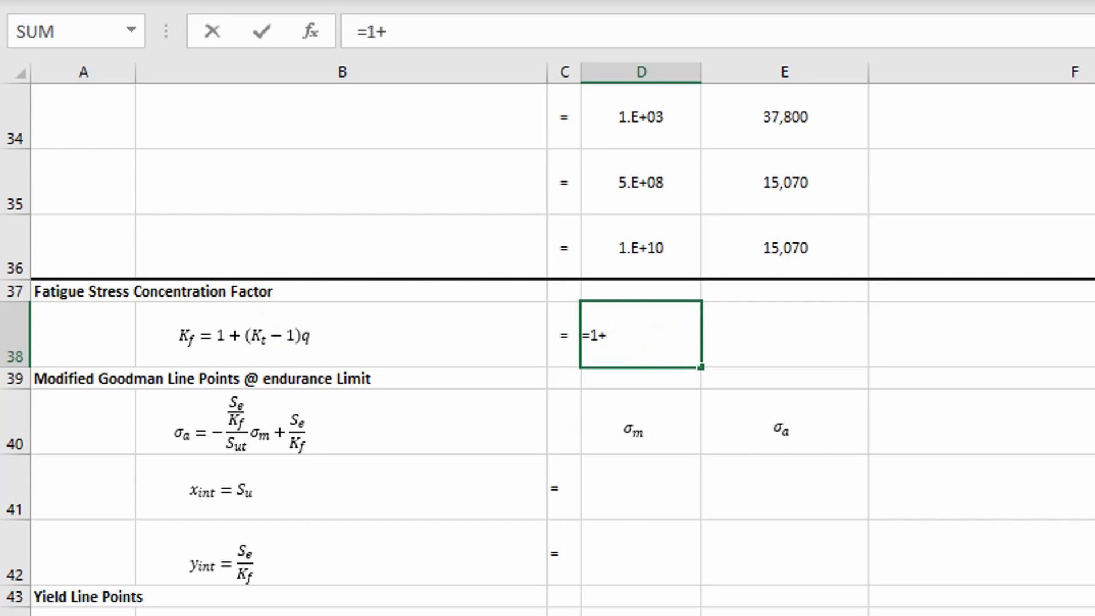
scroll(724, 318, "up", 8)
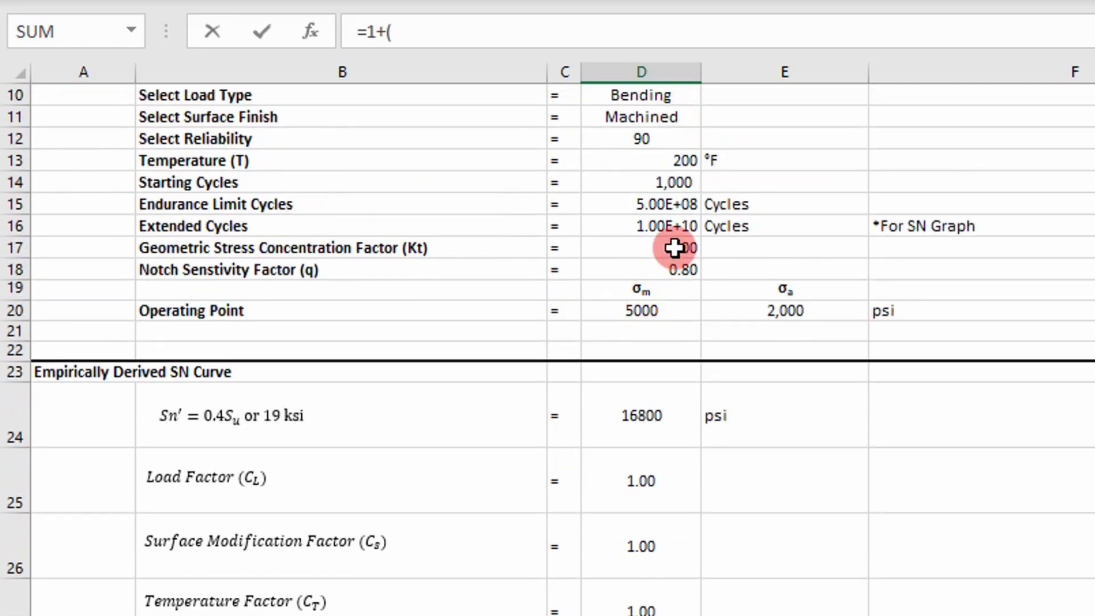
left_click(673, 246)
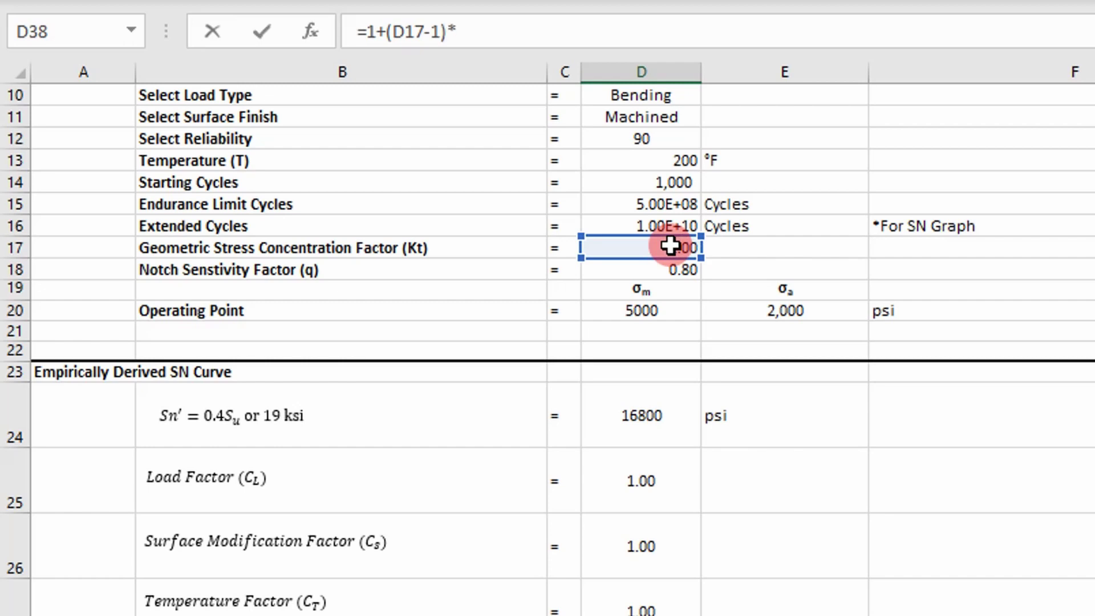
type("-1)*")
left_click(665, 270)
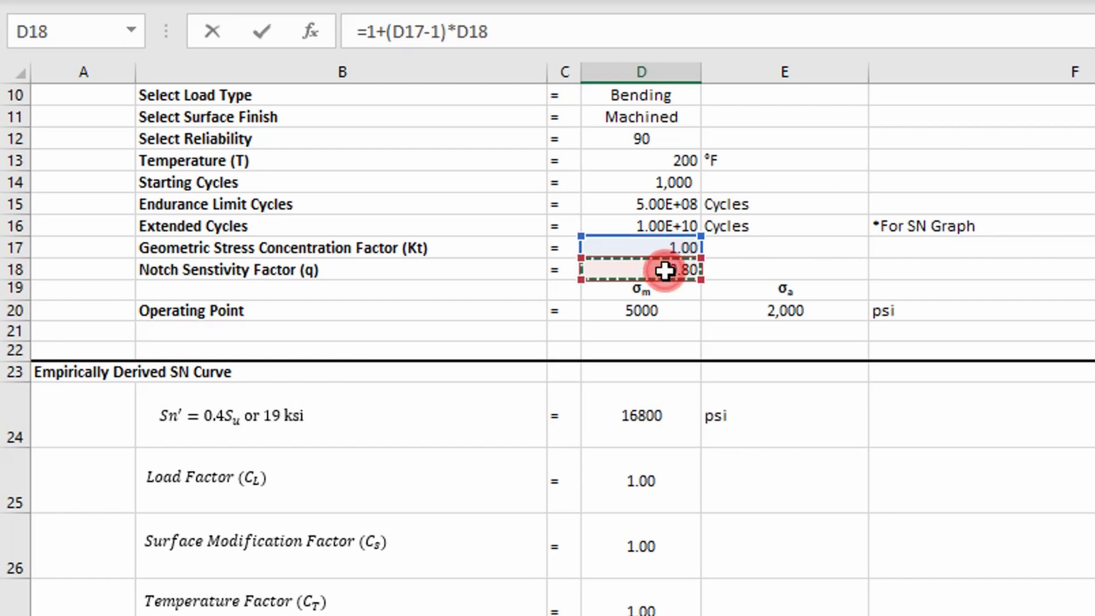
key("Return")
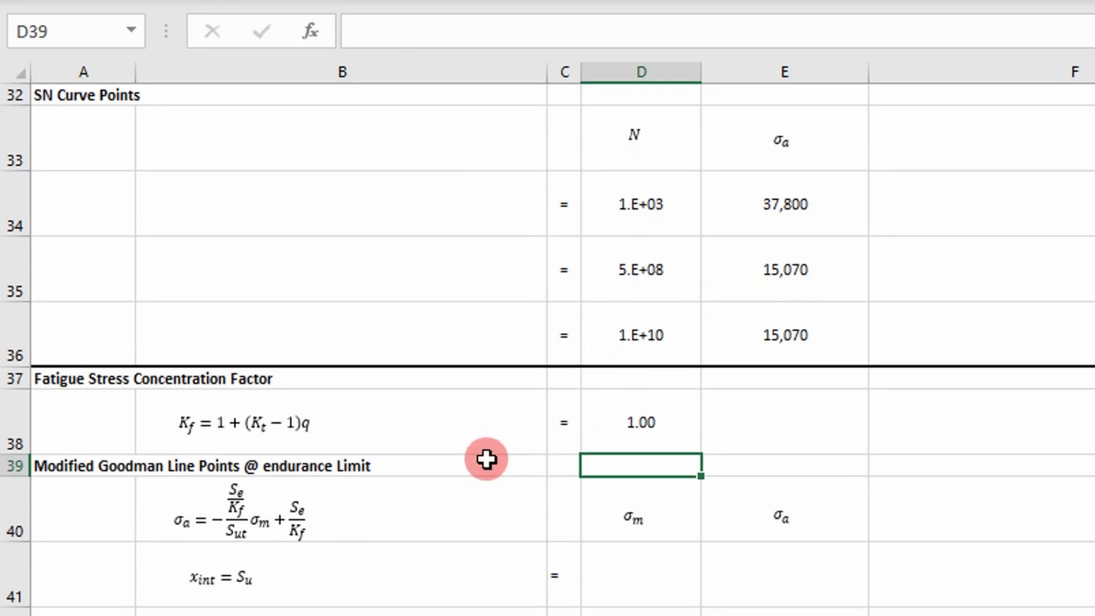
- Fill in the Modified Goodman x-intercept, linking its mean stress in D41 to the ultimate tensile strength and entering 0 as its alternating stress
scroll(359, 418, "down", 1)
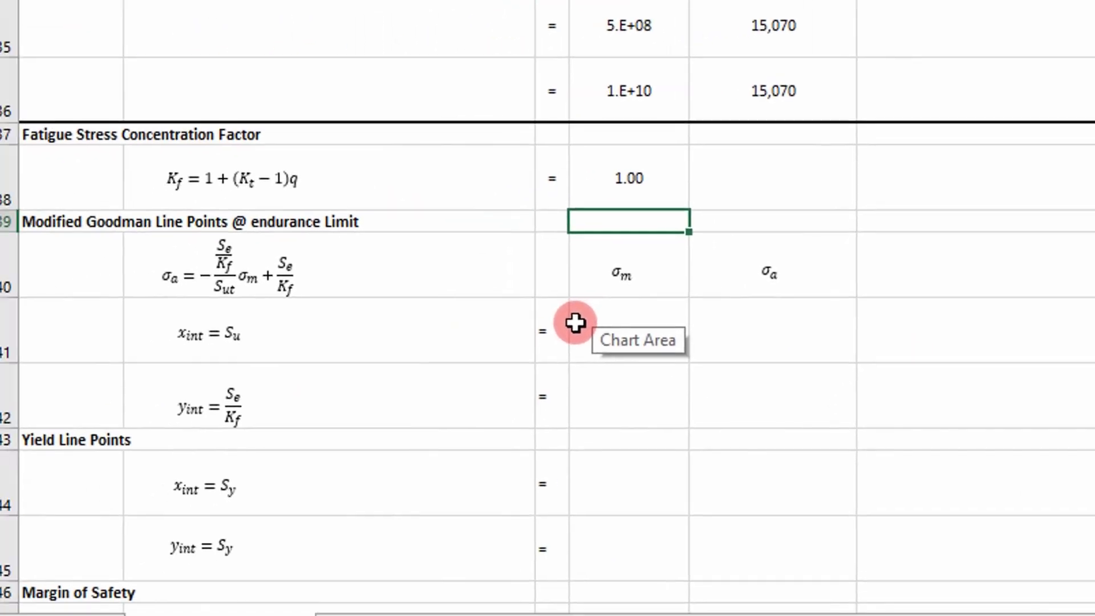
left_click(631, 347)
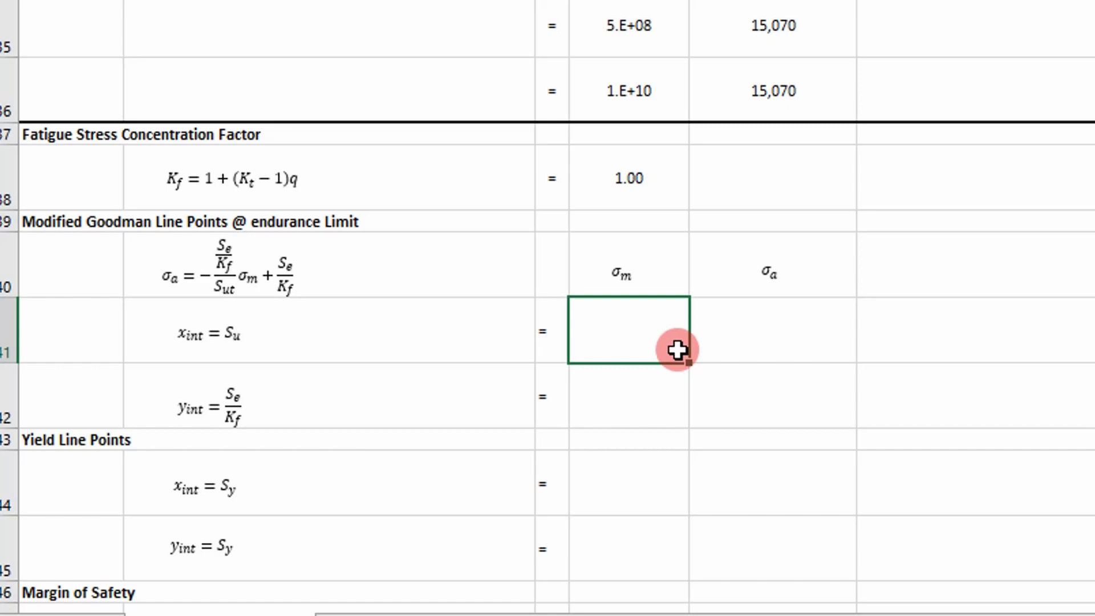
scroll(678, 350, "up", 9)
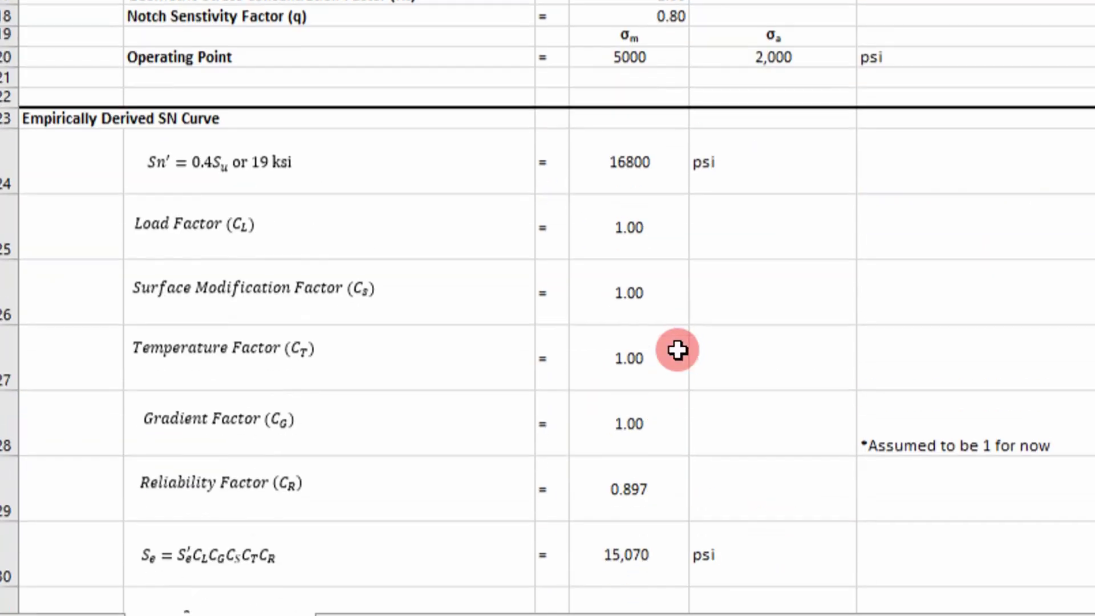
scroll(678, 349, "up", 1)
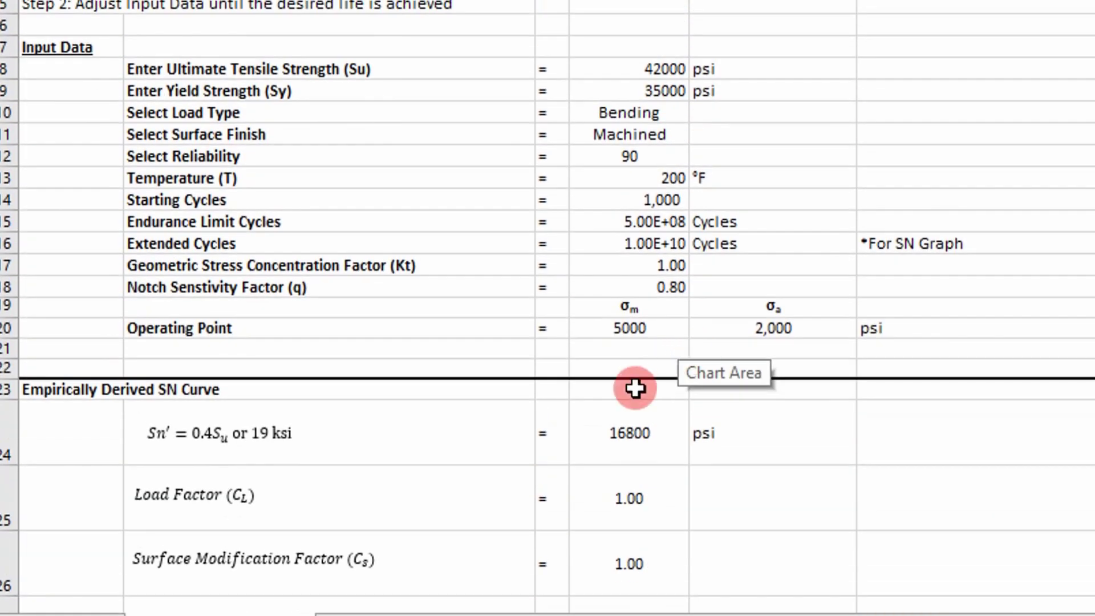
left_click(613, 72)
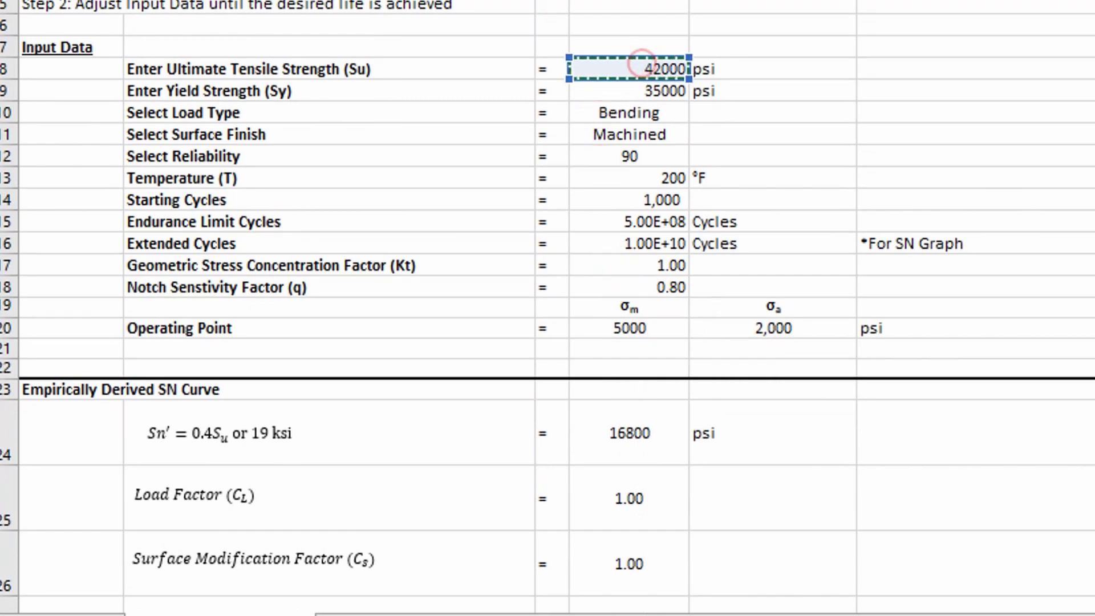
key("Return")
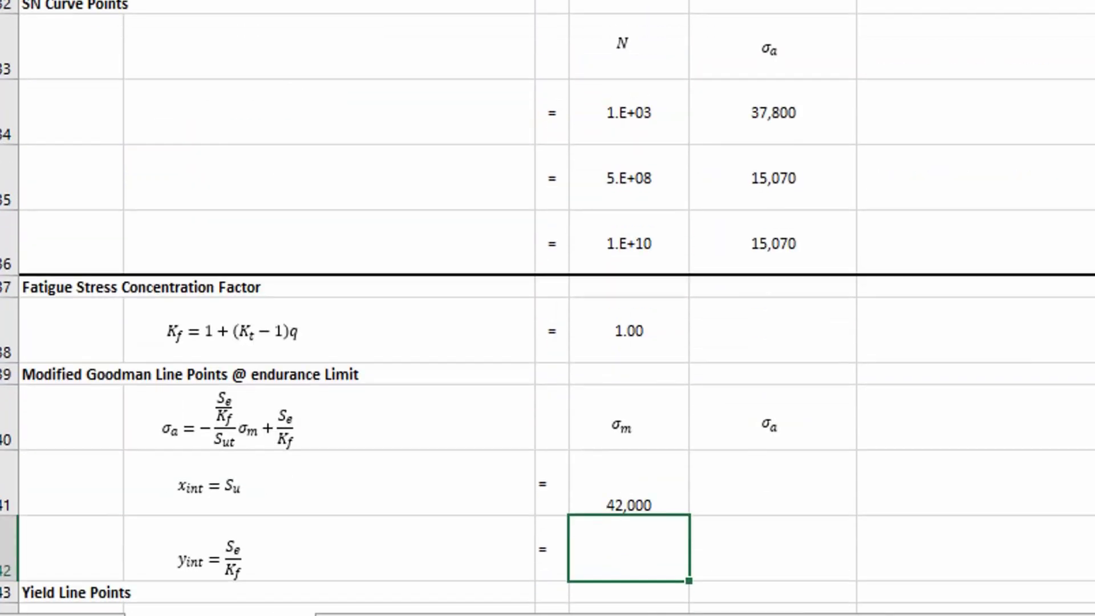
left_click(766, 473)
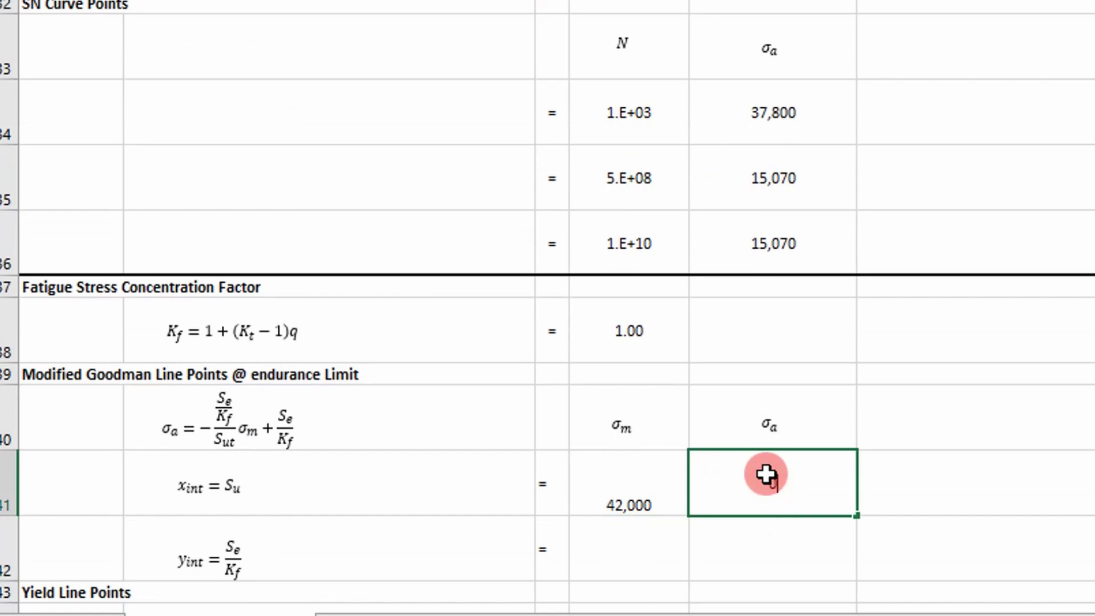
key("Return")
- Fill in the Modified Goodman y-intercept with mean stress 0 and alternating stress =D30/D38, the endurance limit divided by Kf
scroll(605, 457, "down", 2)
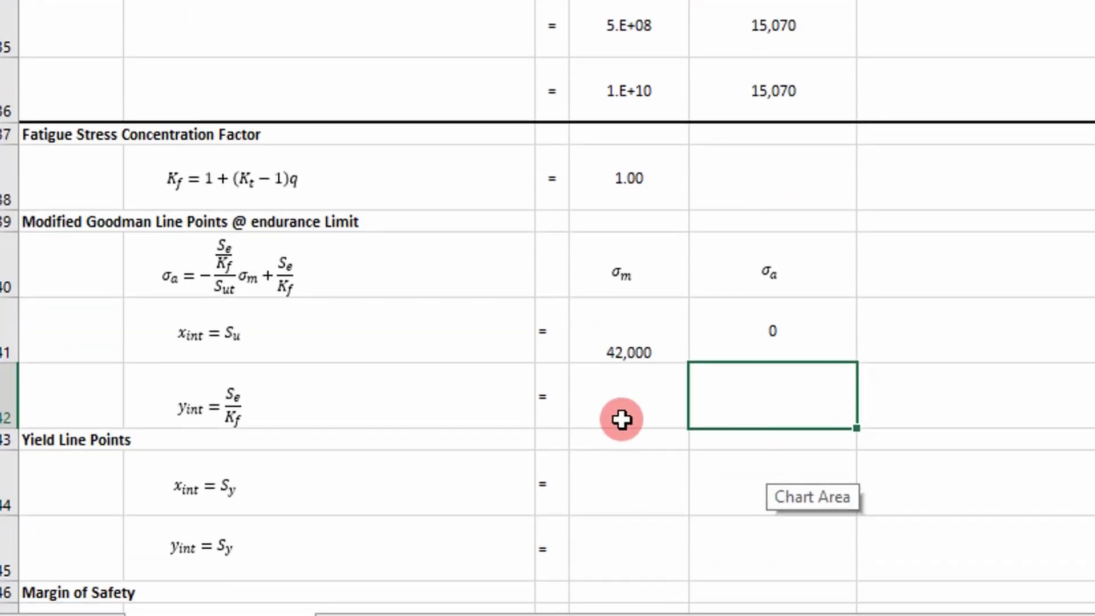
left_click(624, 411)
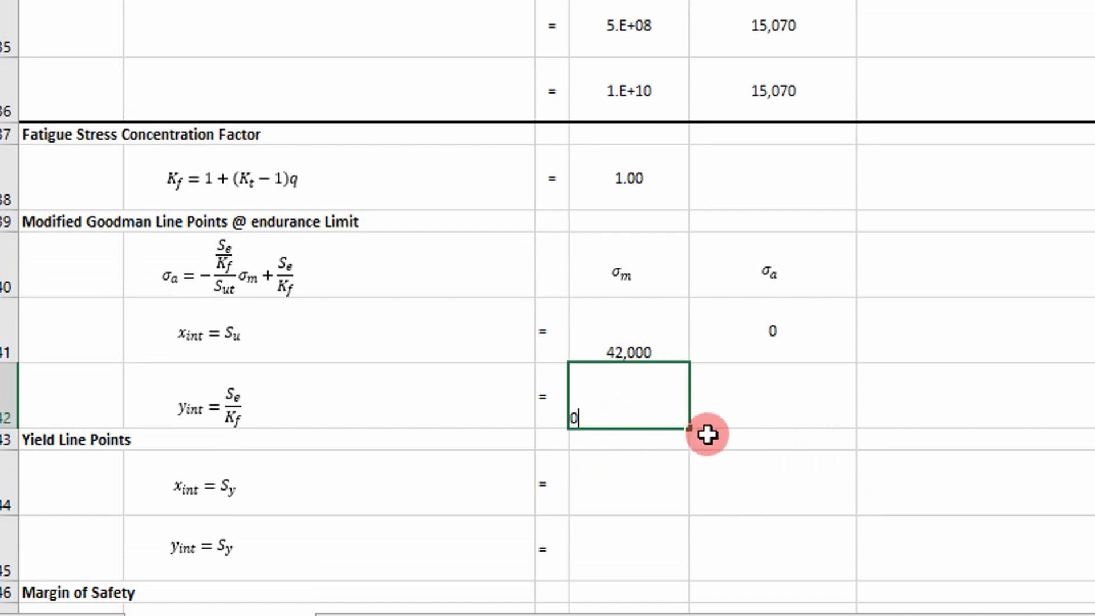
key("Tab")
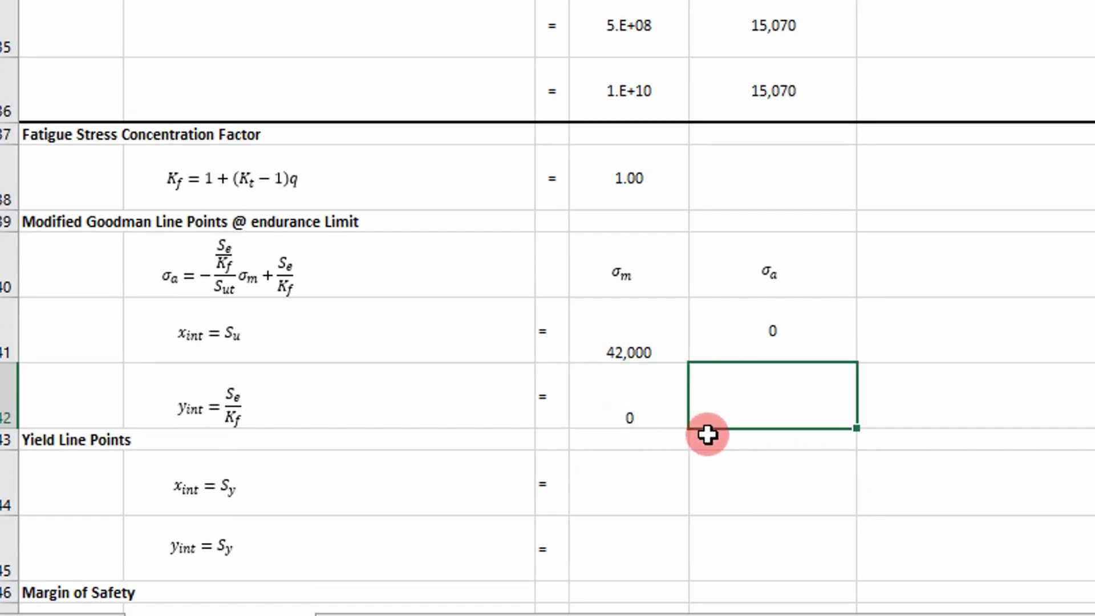
type("=")
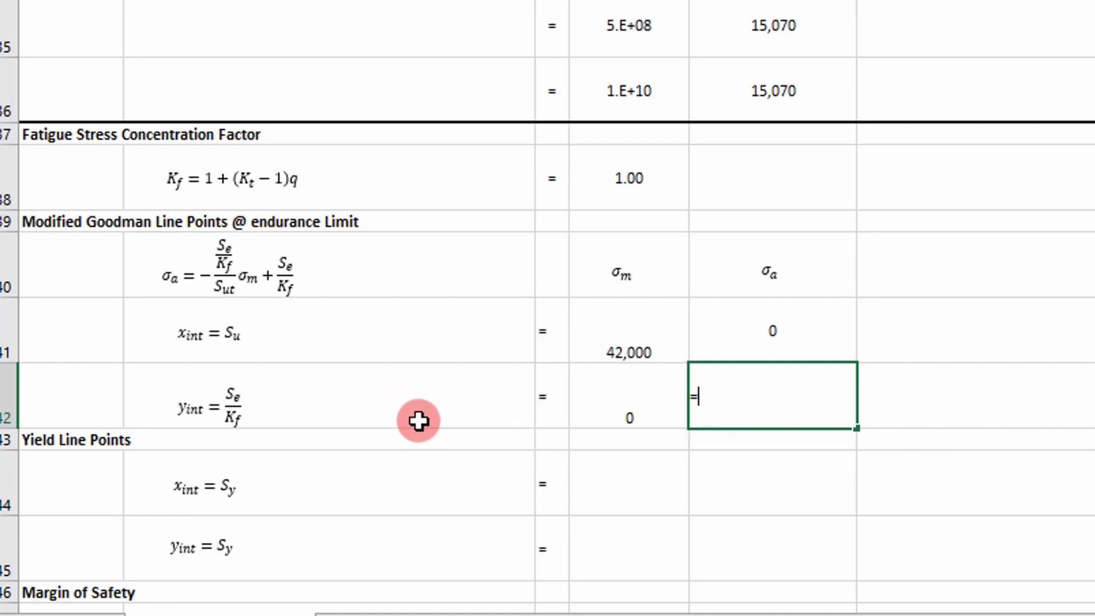
scroll(550, 373, "up", 2)
scroll(559, 377, "up", 4)
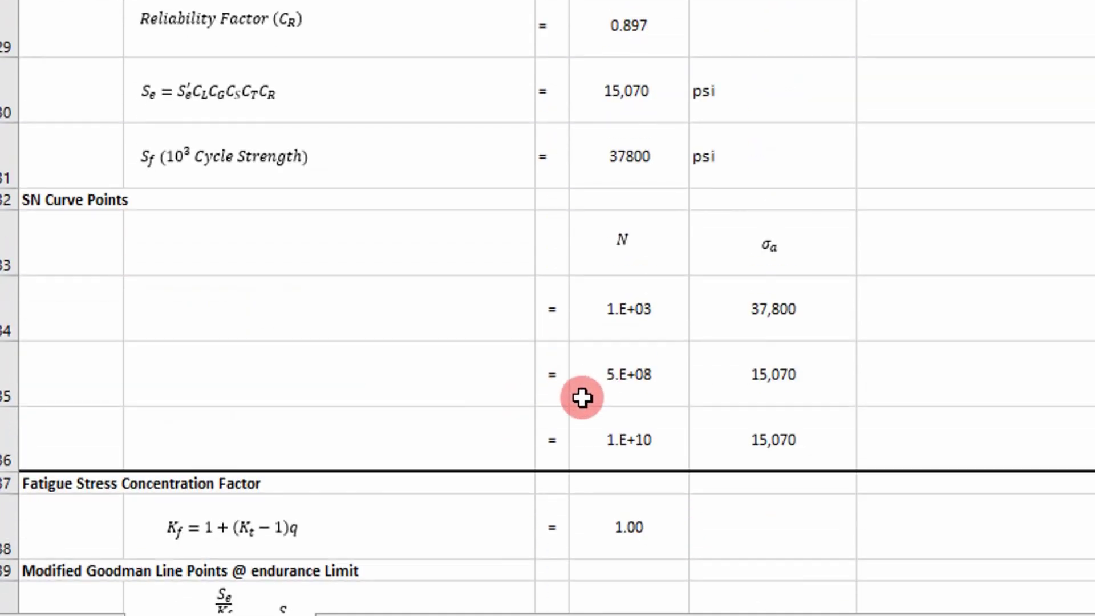
scroll(591, 412, "up", 1)
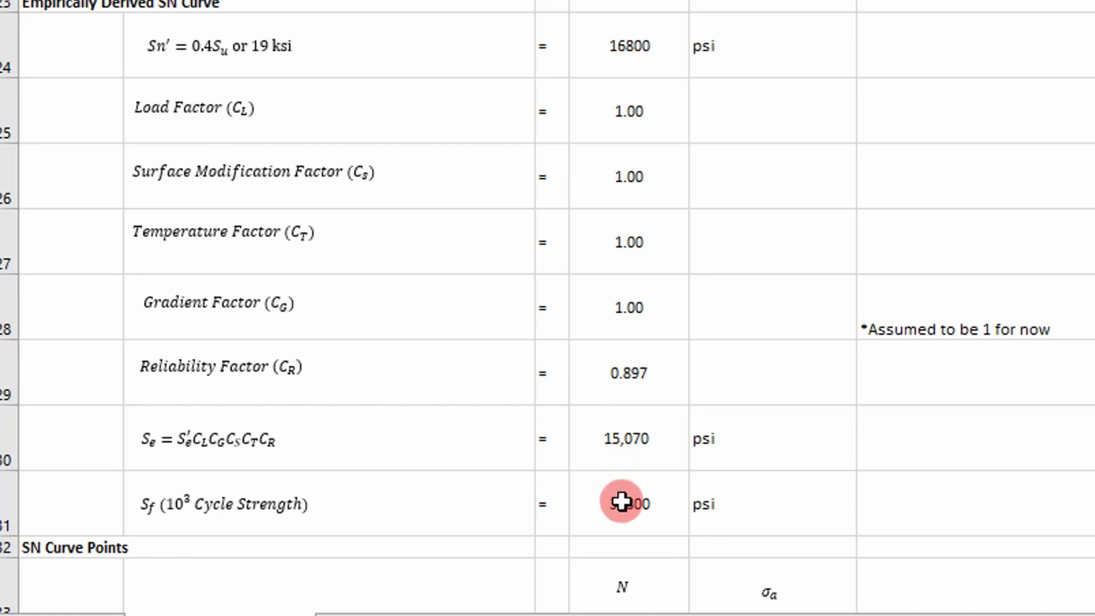
left_click(640, 445)
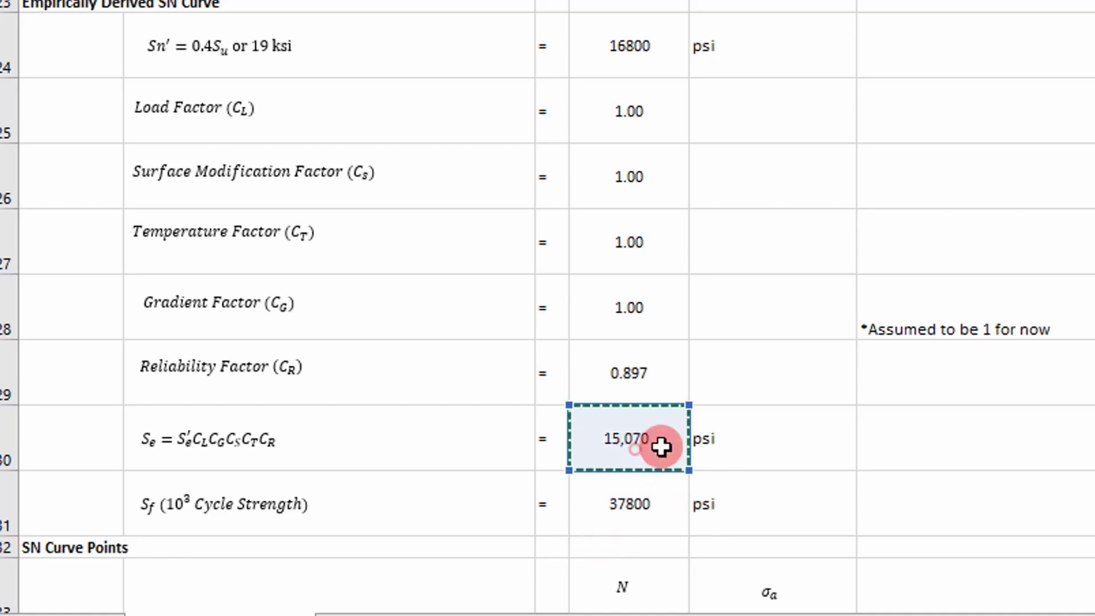
type("/")
scroll(738, 384, "down", 4)
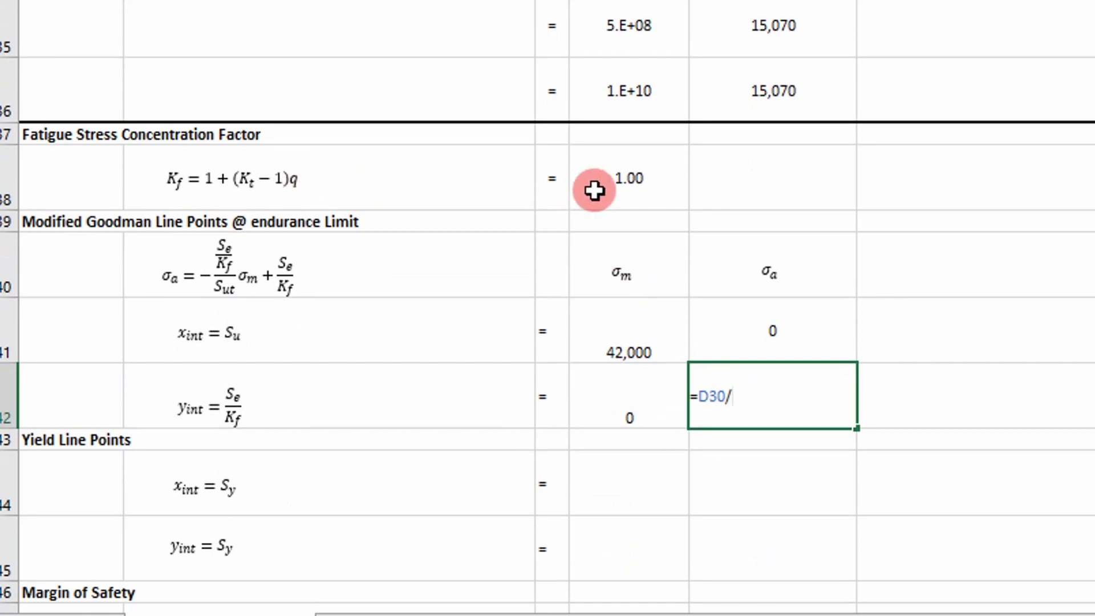
left_click(638, 192)
key("Return")
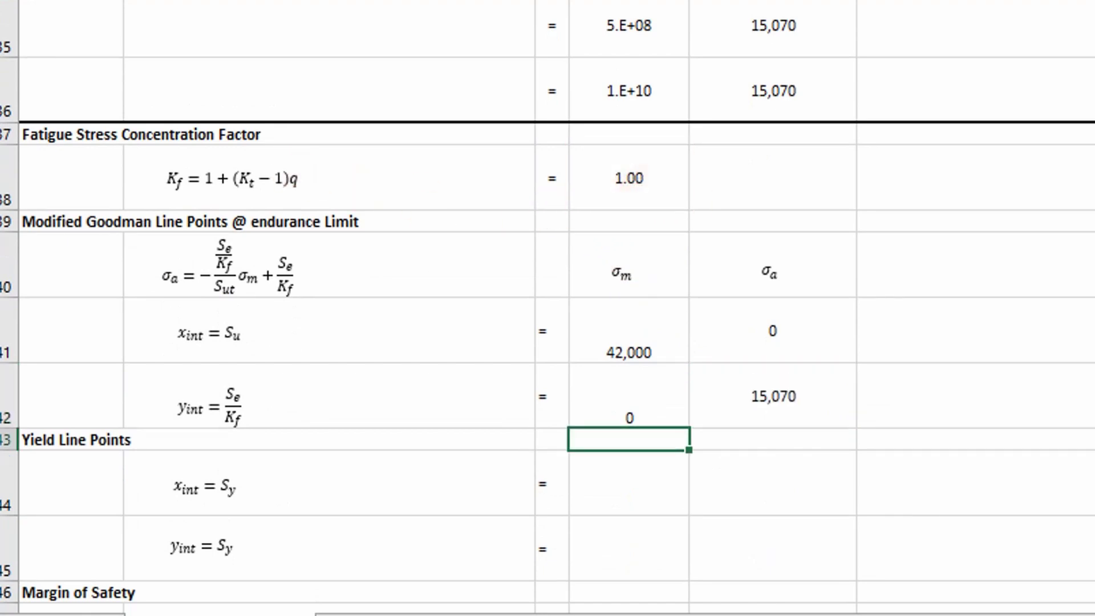
- Examine the Modified Goodman Fatigue Line chart and the margin of safety diagram beside the calculations
scroll(548, 309, "up", 3)
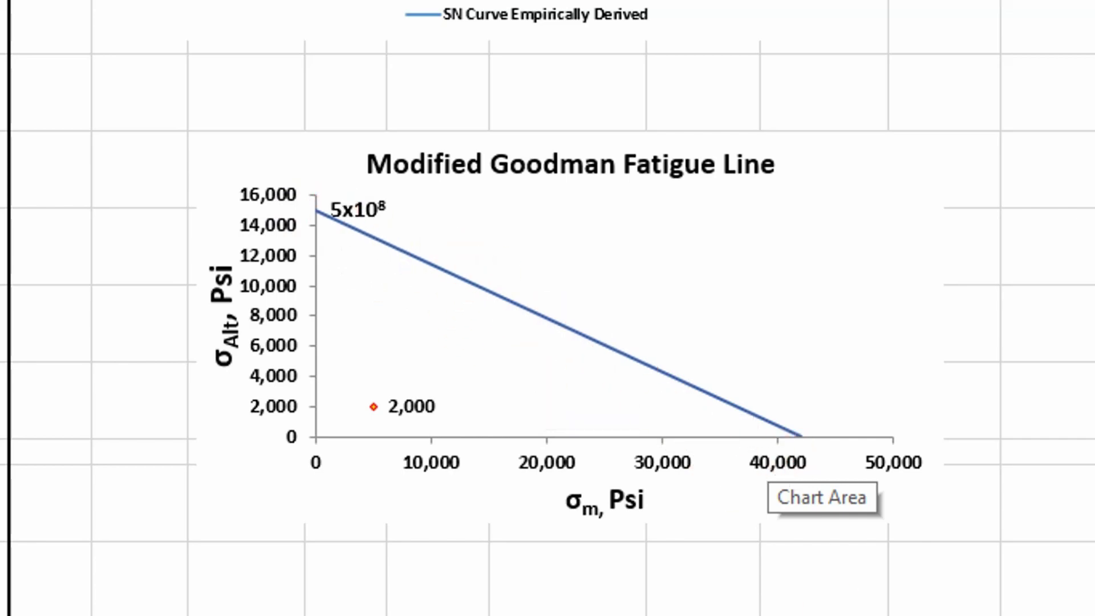
scroll(430, 420, "down", 3)
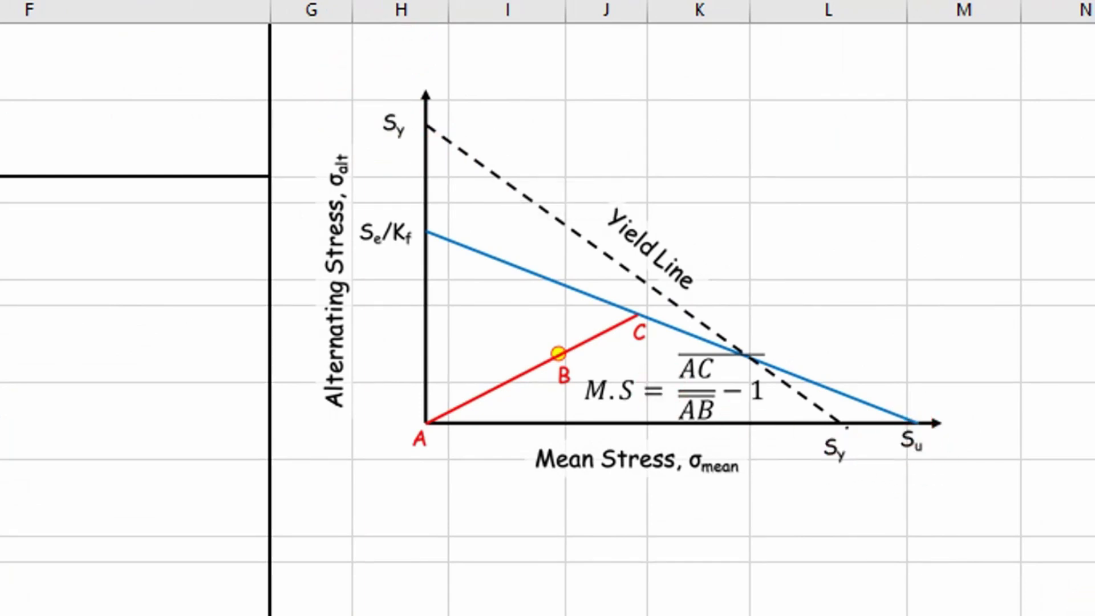
- Fill in the yield line x-intercept in row 44, linking its mean stress to the yield strength in D9 and entering 0 as alternating stress
scroll(90, 484, "down", 3)
left_click(234, 433)
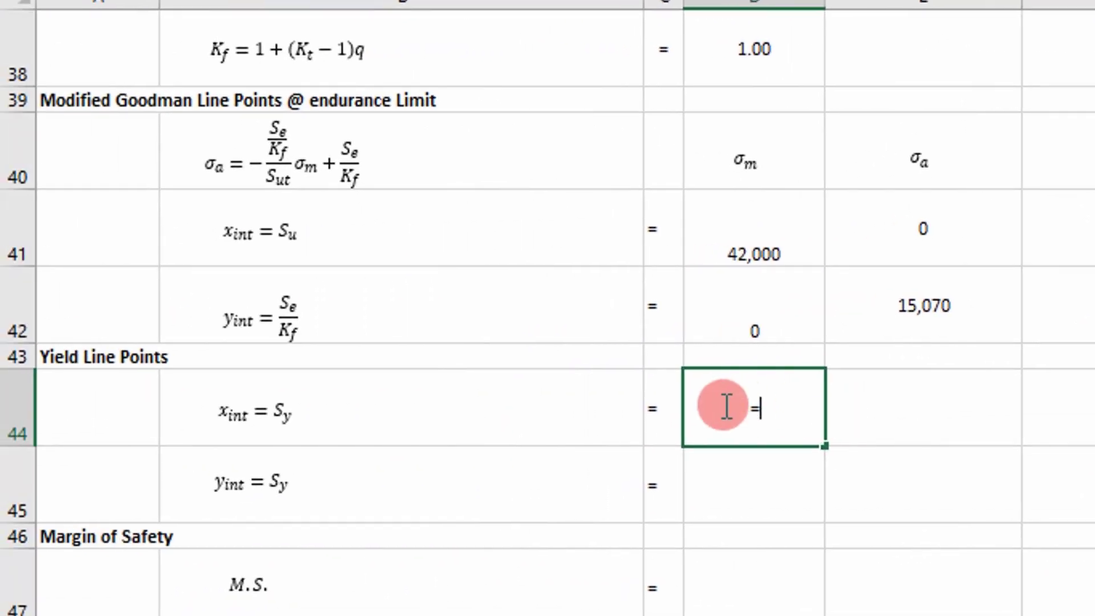
scroll(723, 405, "up", 12)
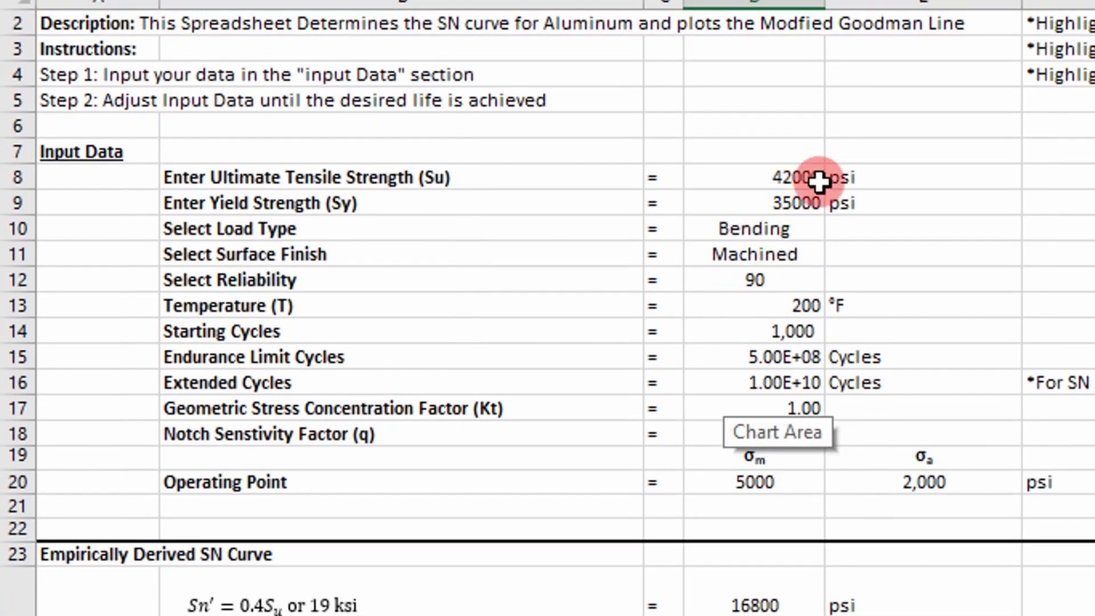
left_click(816, 174)
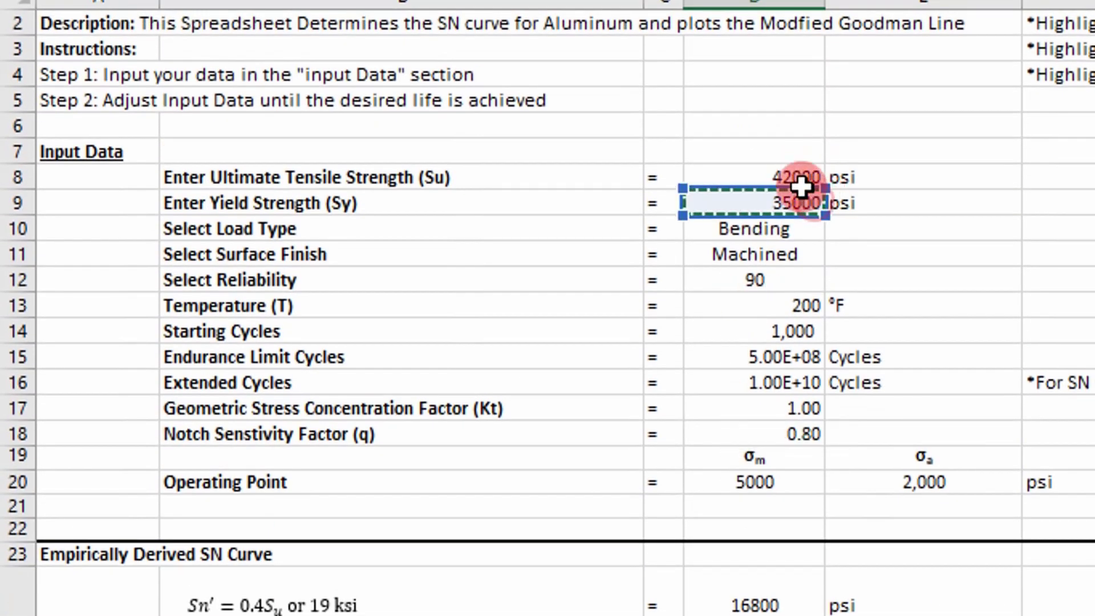
scroll(802, 187, "down", 10)
scroll(802, 187, "down", 2)
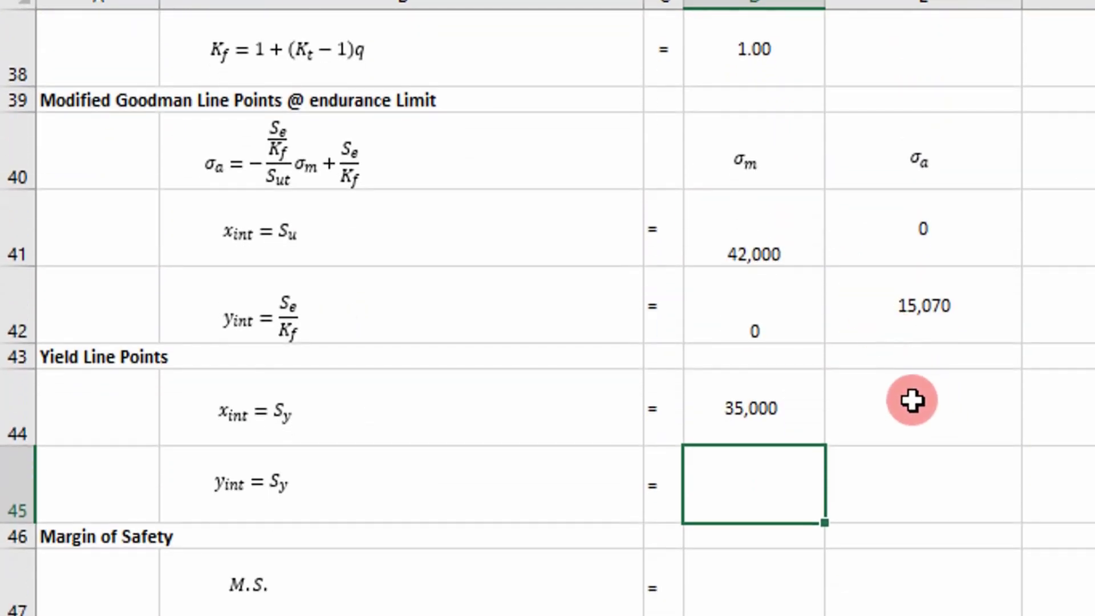
left_click(904, 402)
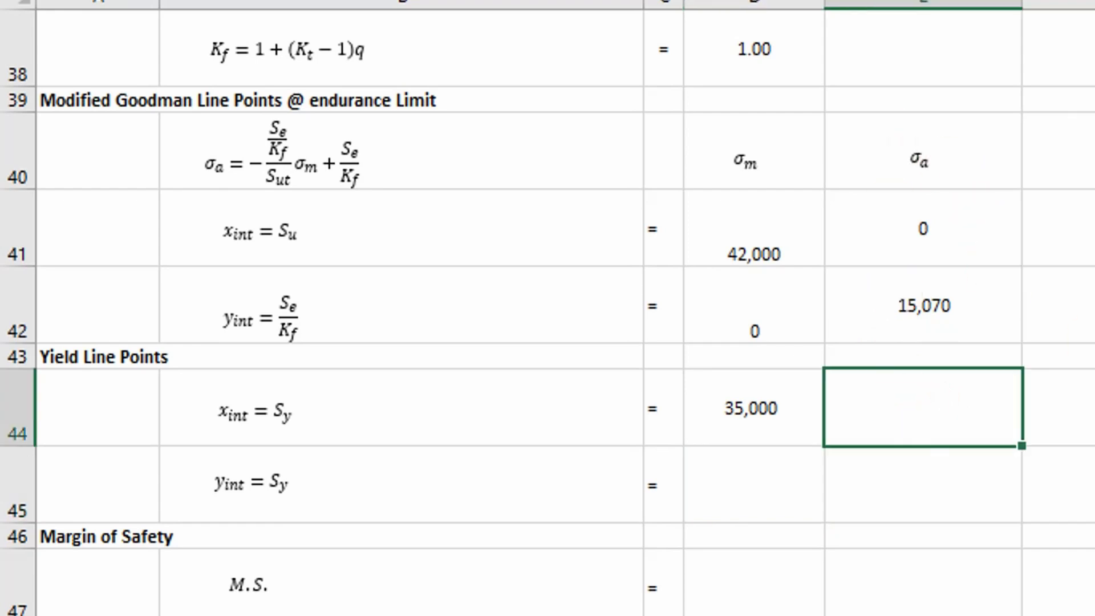
type("0")
key("Return")
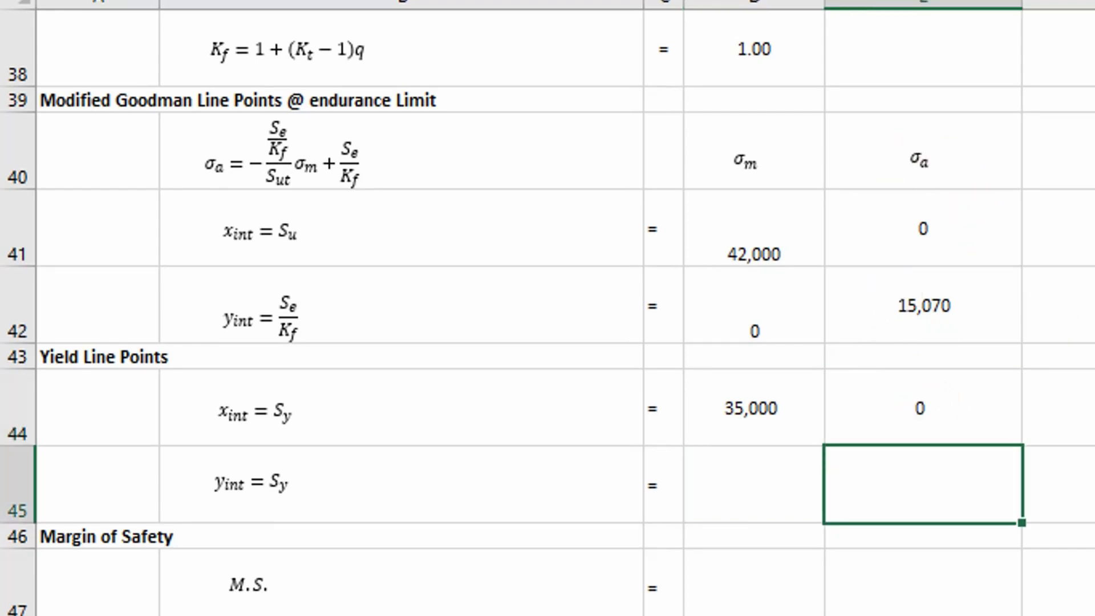
- Fill in the yield line y-intercept in row 45 with mean stress 0 and alternating stress =D44
left_click(754, 484)
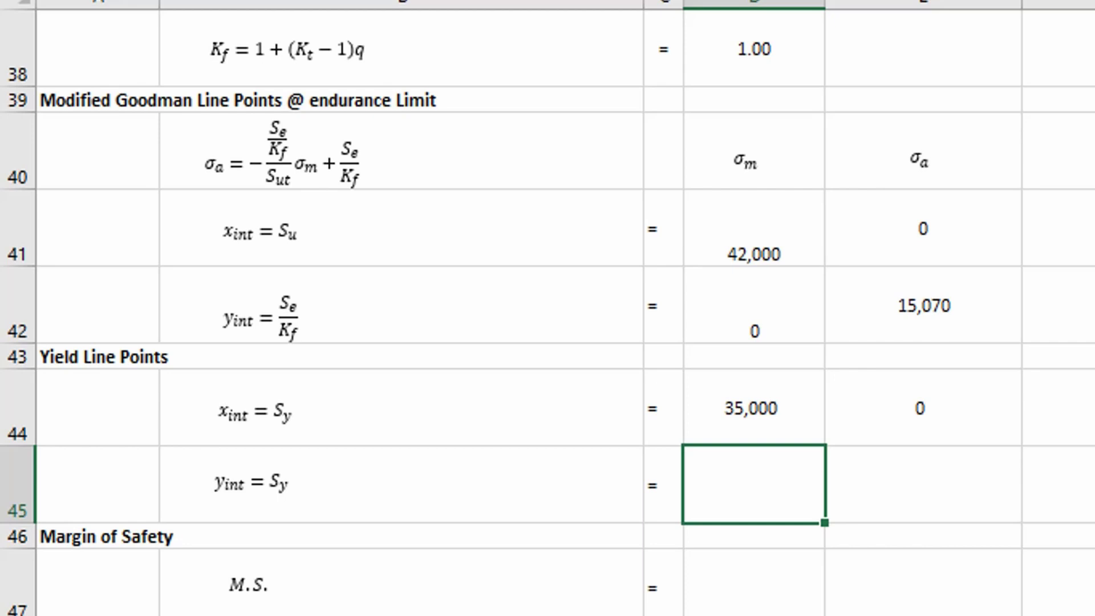
type("0")
key("Tab")
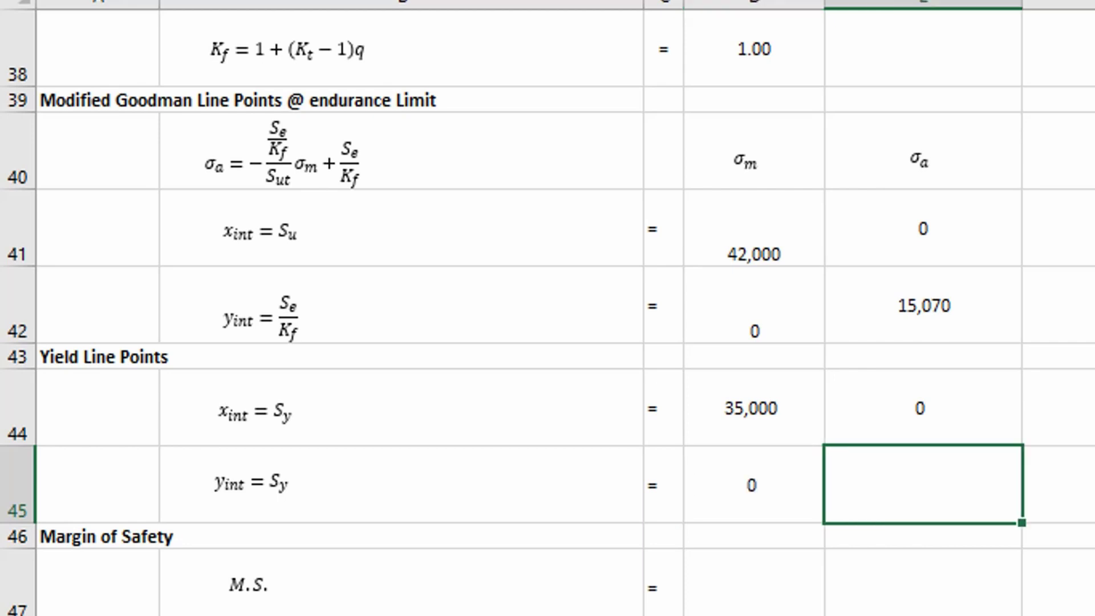
type("=")
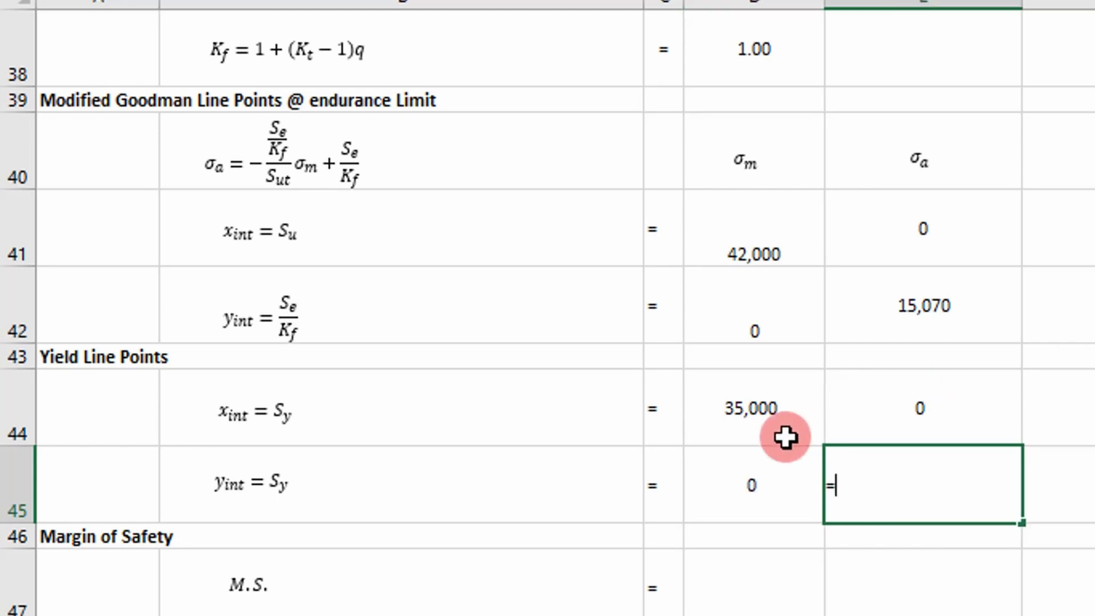
left_click(767, 399)
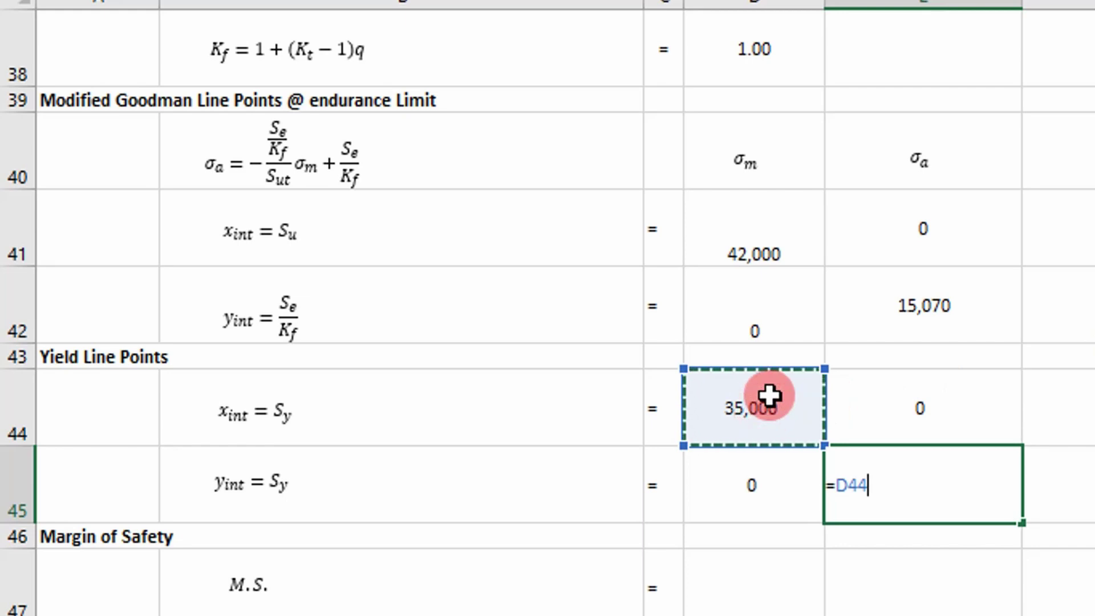
key("Return")
- Remove the 2,000 data label from the operating point in the Modified Goodman Fatigue Line chart
scroll(822, 411, "up", 2)
scroll(870, 433, "up", 3)
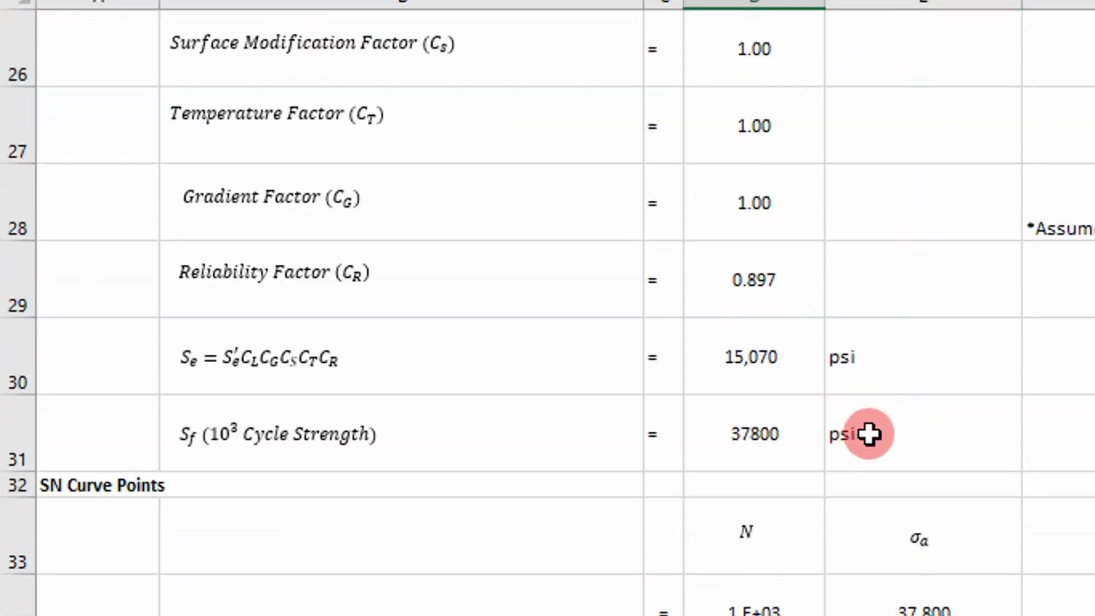
scroll(1027, 548, "down", 1)
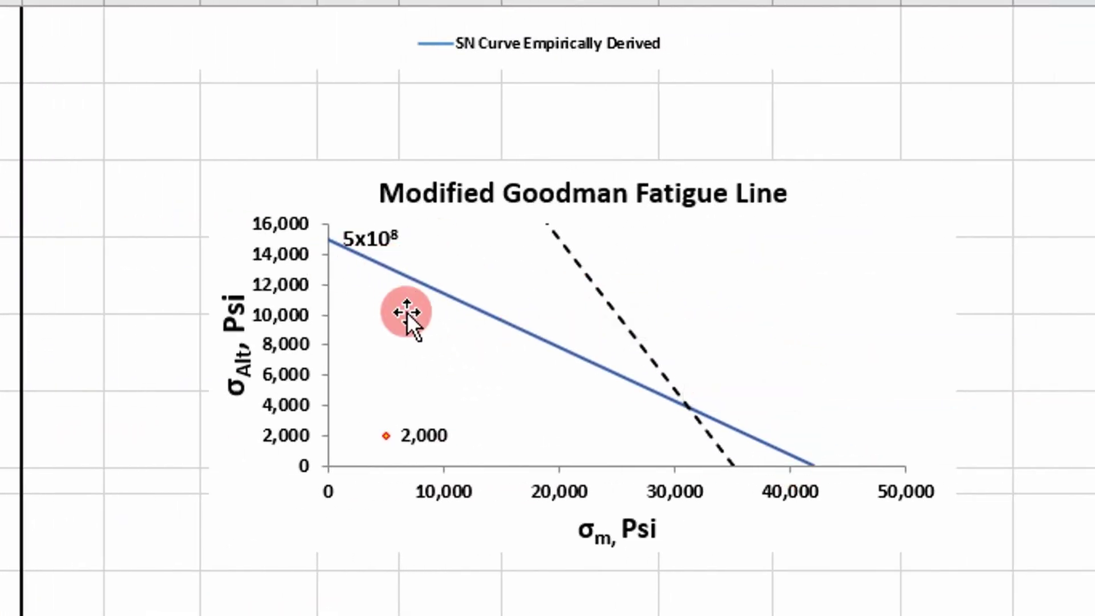
left_click(429, 436)
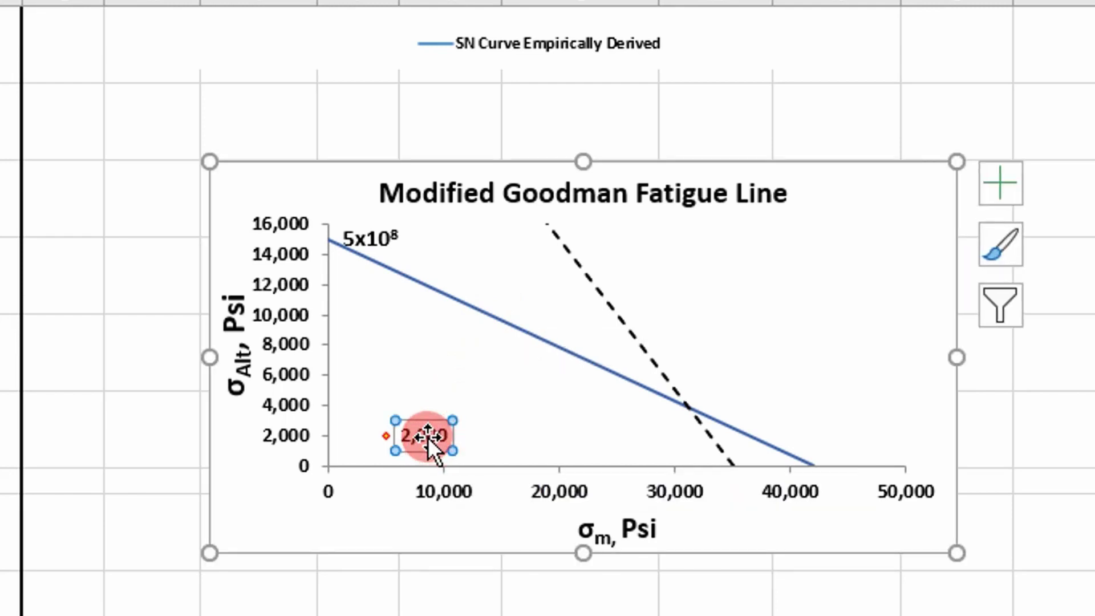
left_click_drag(423, 443, 376, 422)
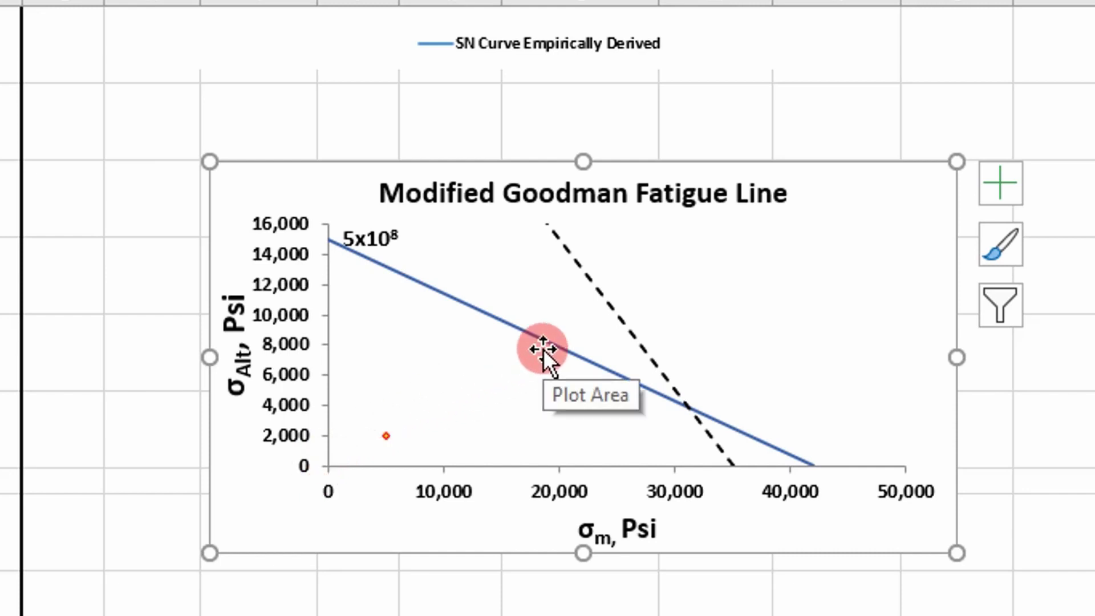
mouse_move(545, 343)
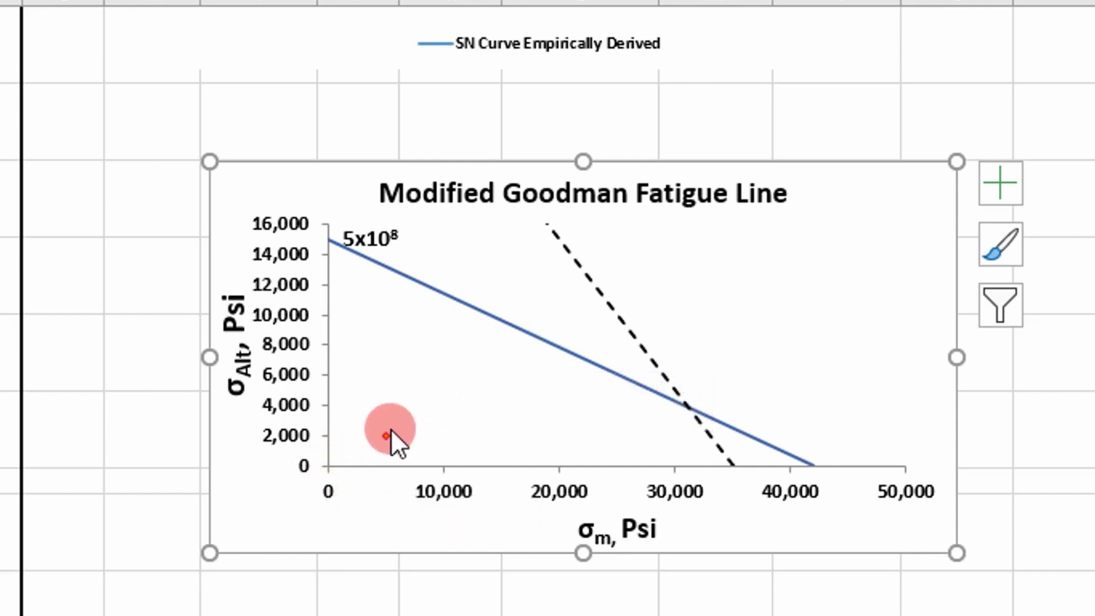
- Start a Modified_Goodman_MS formula in the margin of safety cell D47 and open its function arguments
scroll(536, 428, "down", 1)
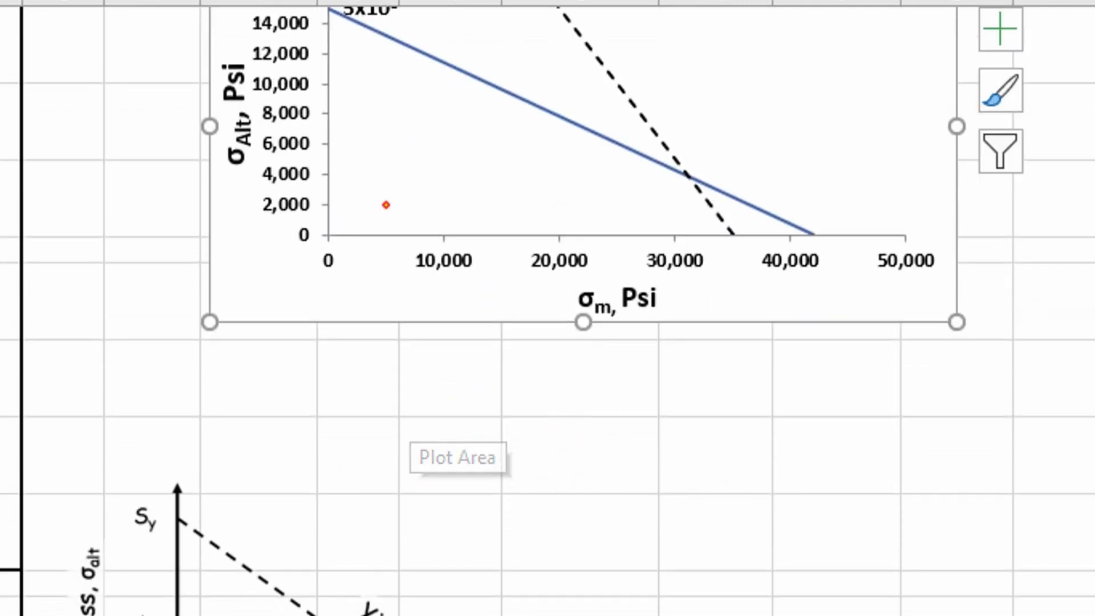
scroll(159, 450, "down", 3)
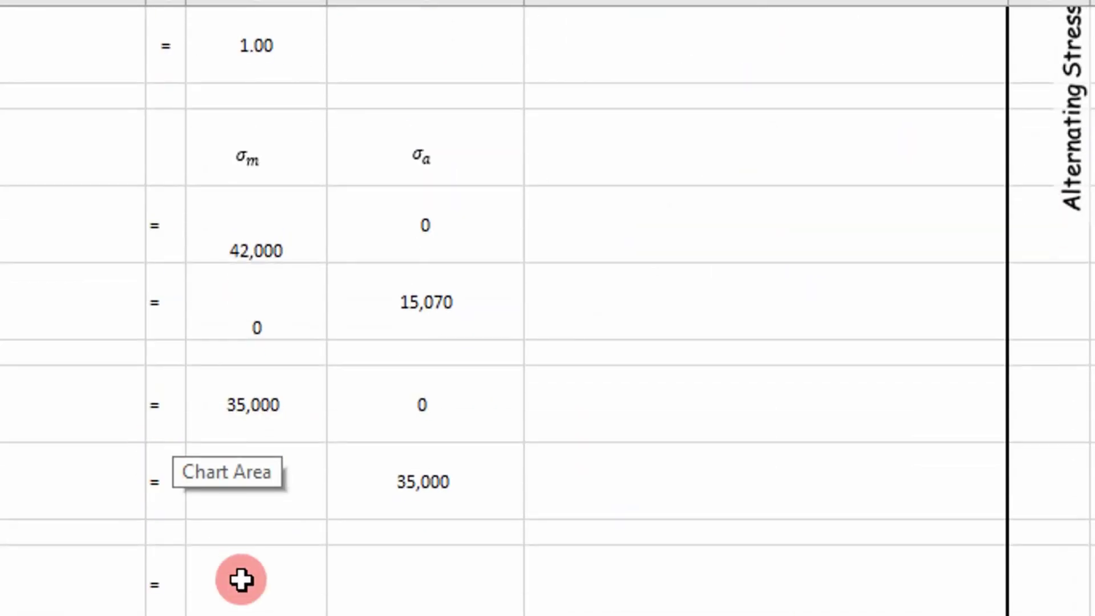
left_click(241, 580)
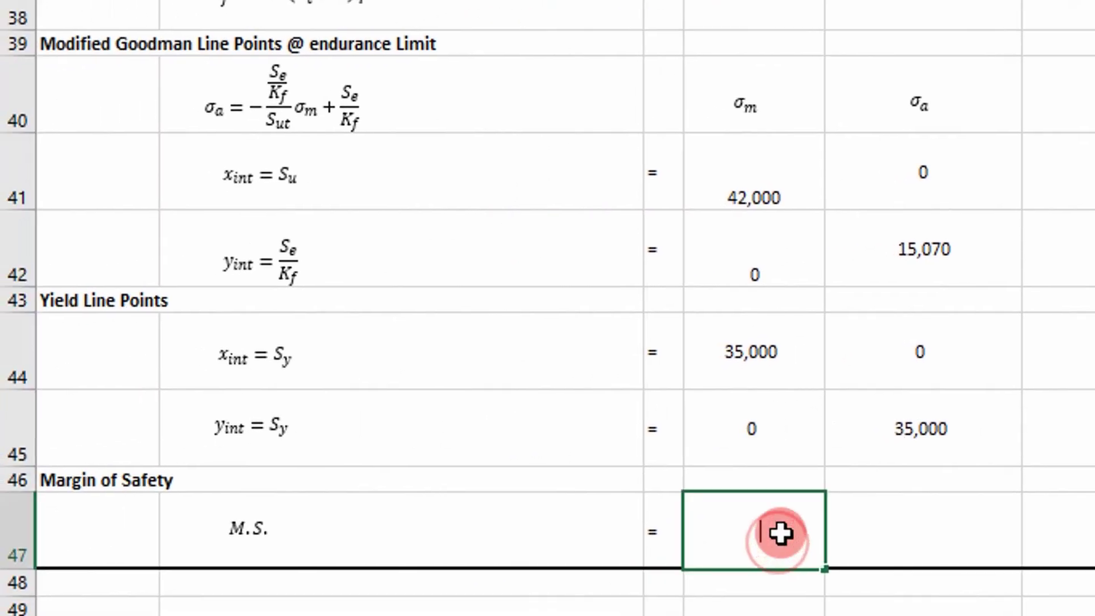
type("=mod")
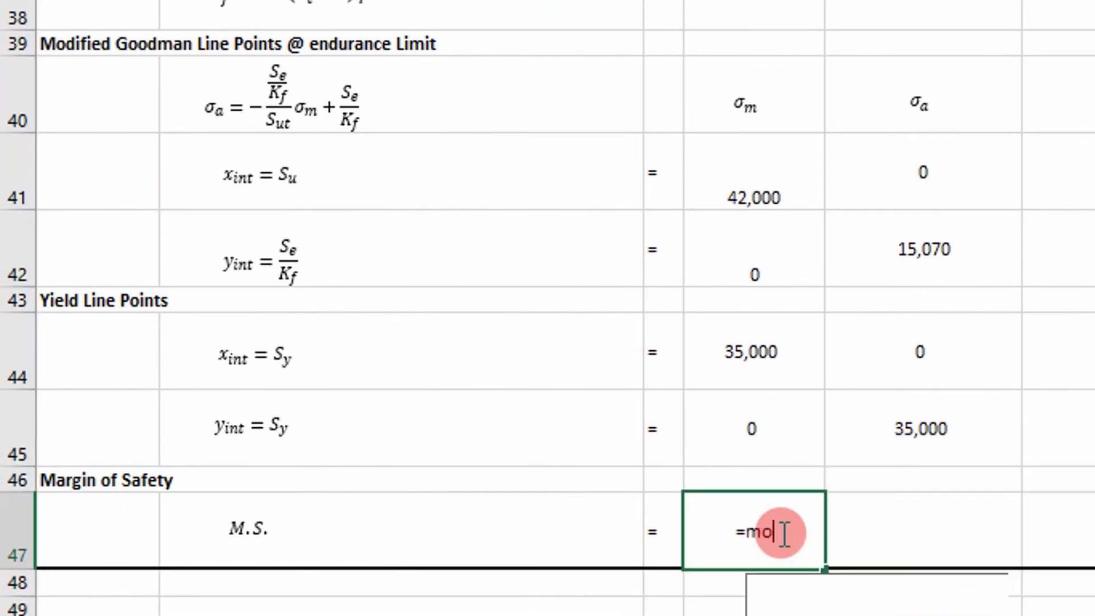
key("Down")
key("Down")
key("Down")
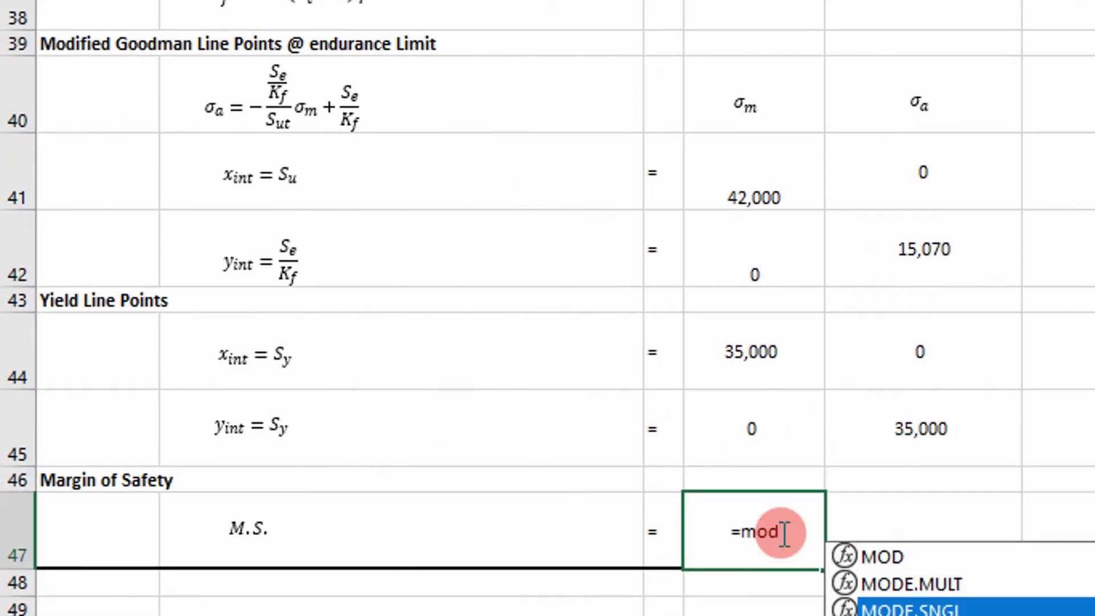
key("Tab")
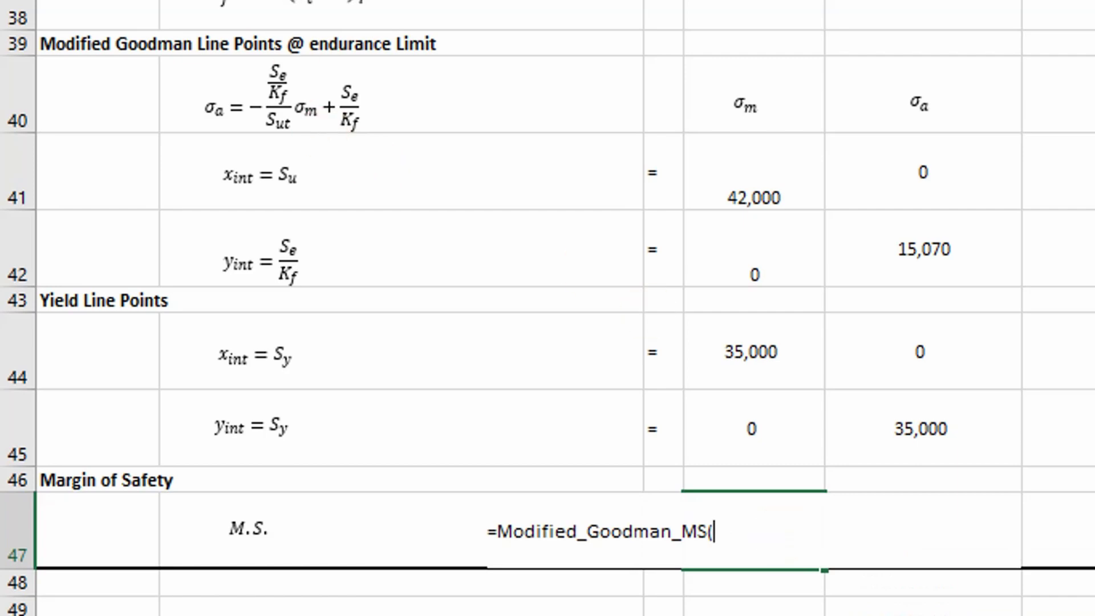
key("ctrl+a")
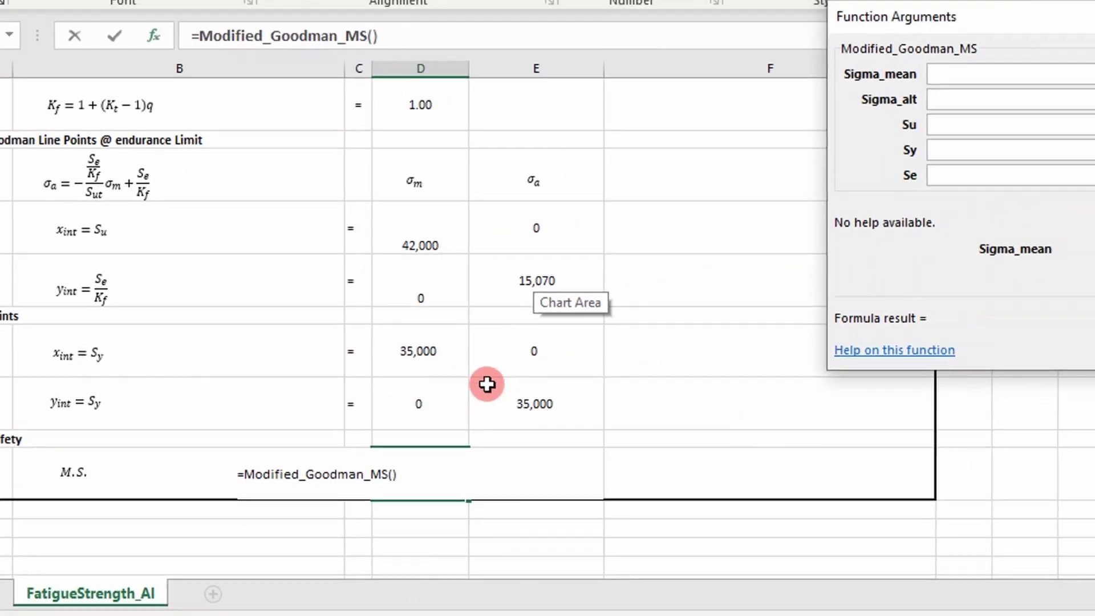
- Assign the operating point's mean stress D20 to Sigma_mean and its alternating stress E20 to Sigma_alt
scroll(486, 384, "up", 10)
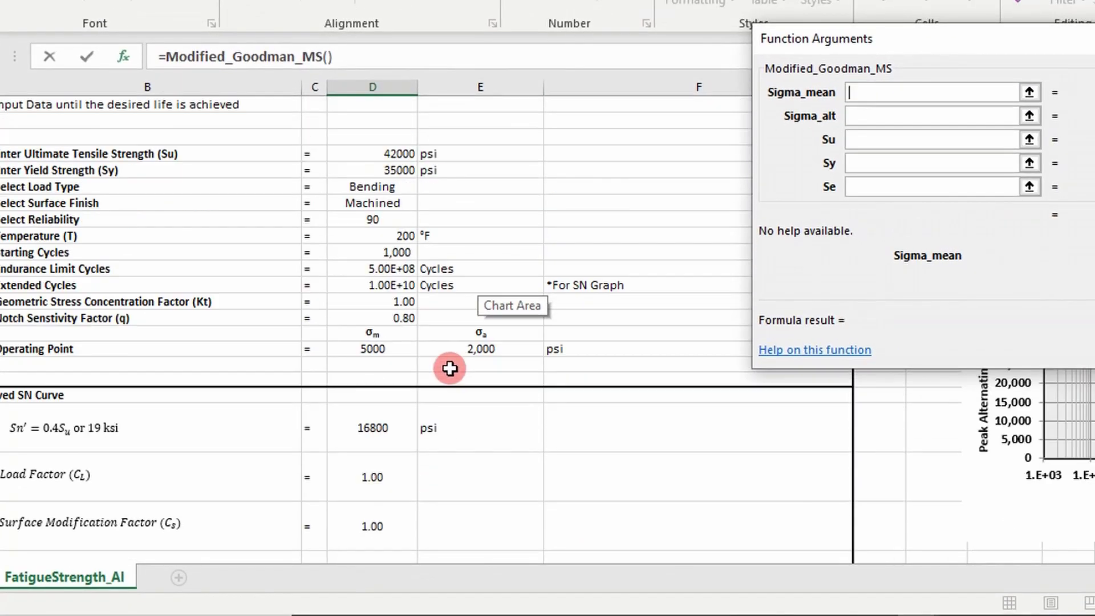
left_click(392, 349)
left_click(862, 116)
left_click(486, 349)
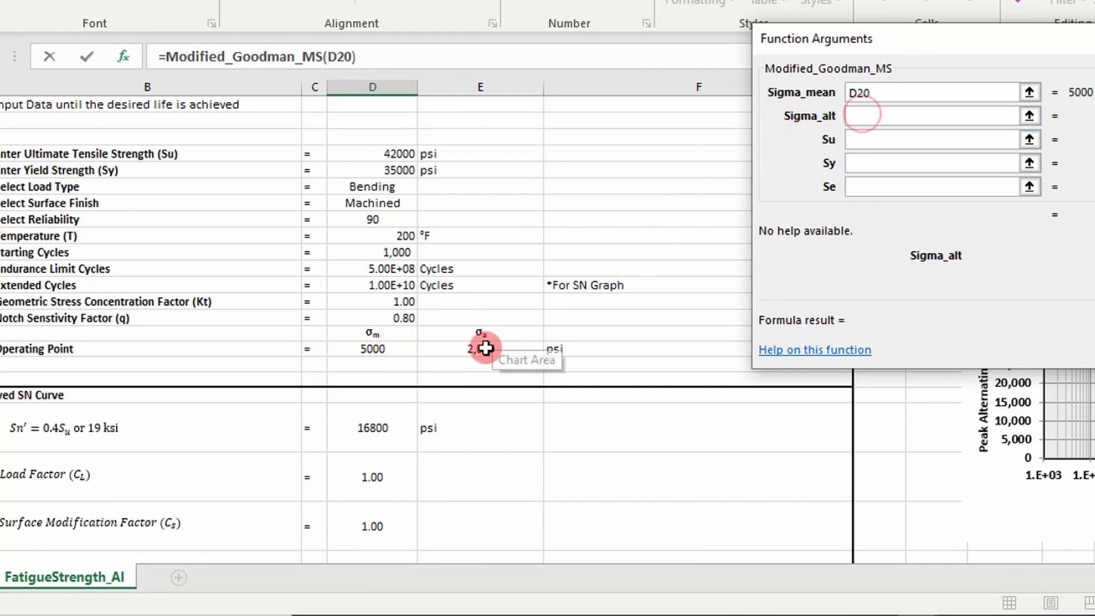
- Assign the ultimate tensile strength D8 to the Su argument and the yield strength D9 to Sy
left_click(873, 141)
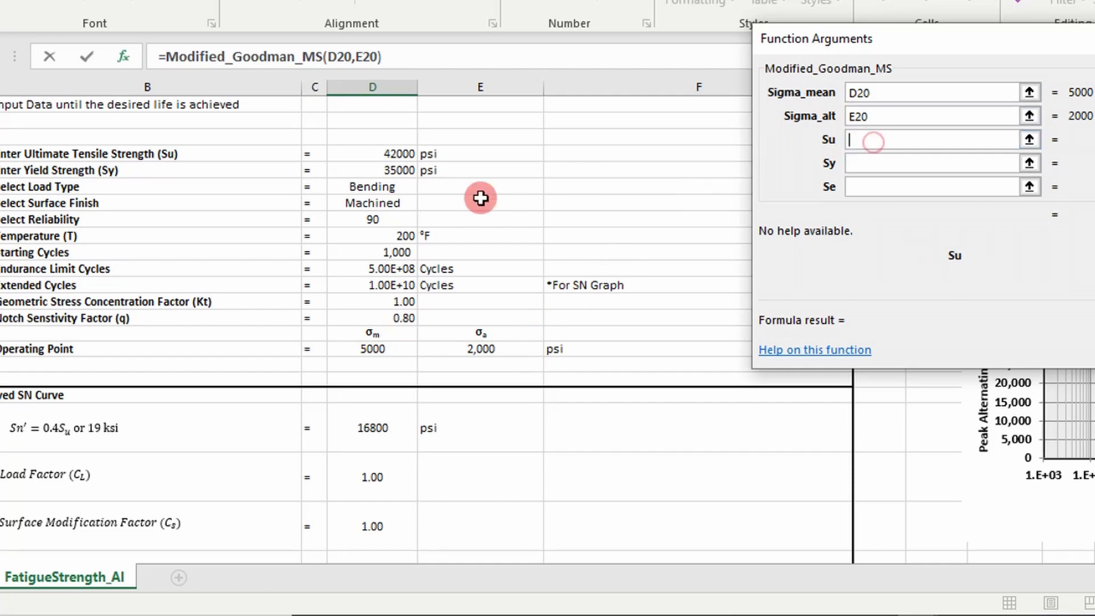
left_click(397, 160)
left_click(860, 166)
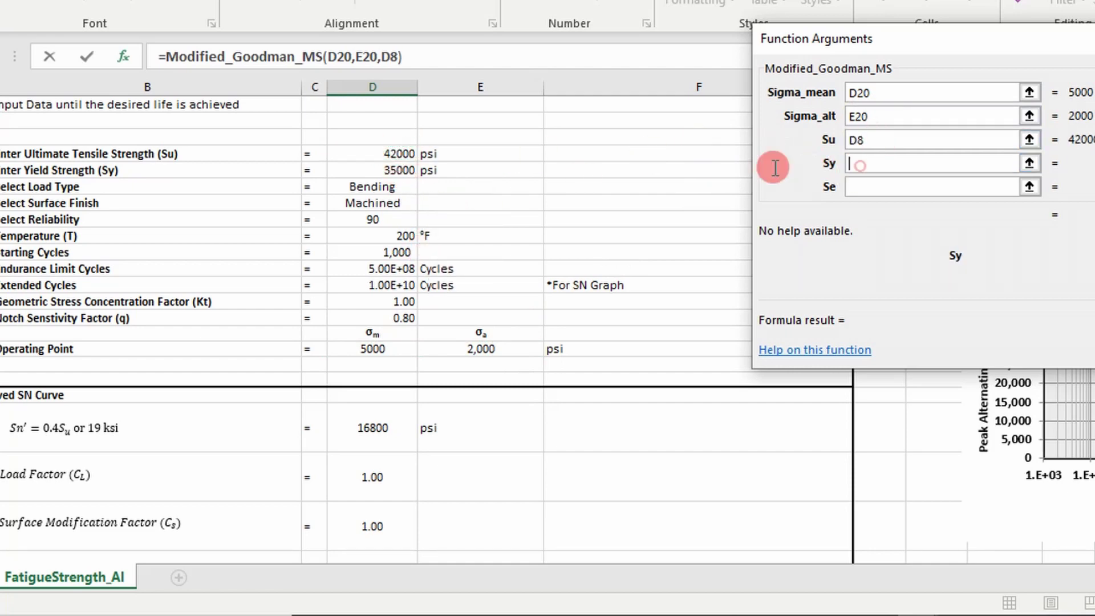
left_click(388, 169)
- Assign the Goodman y-intercept's alternating stress E42 to the Se argument and complete the margin of safety formula
left_click(857, 192)
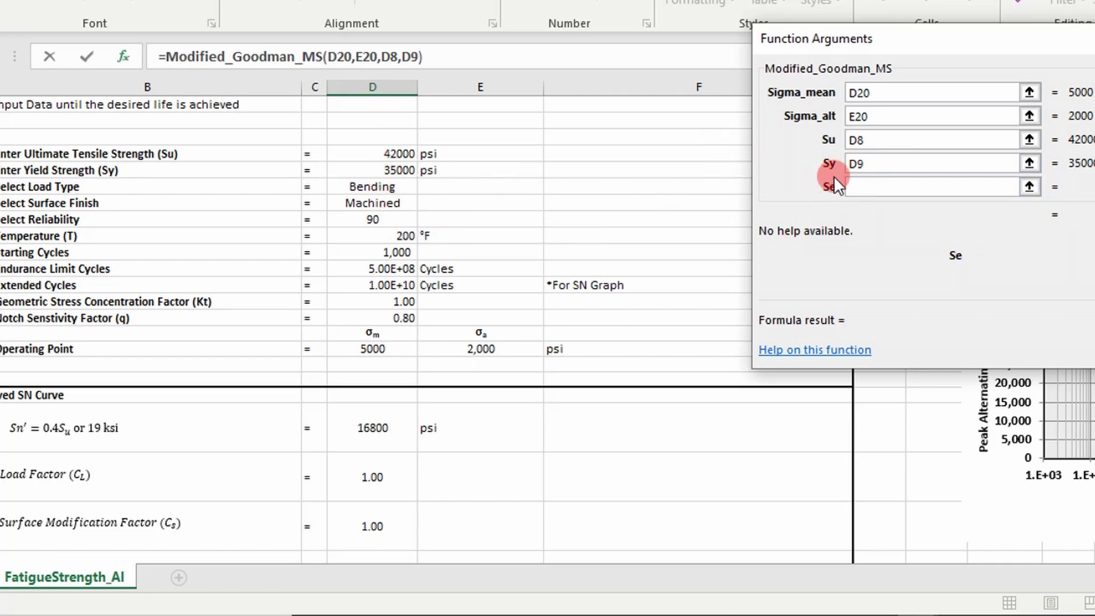
scroll(834, 176, "down", 7)
scroll(821, 188, "down", 3)
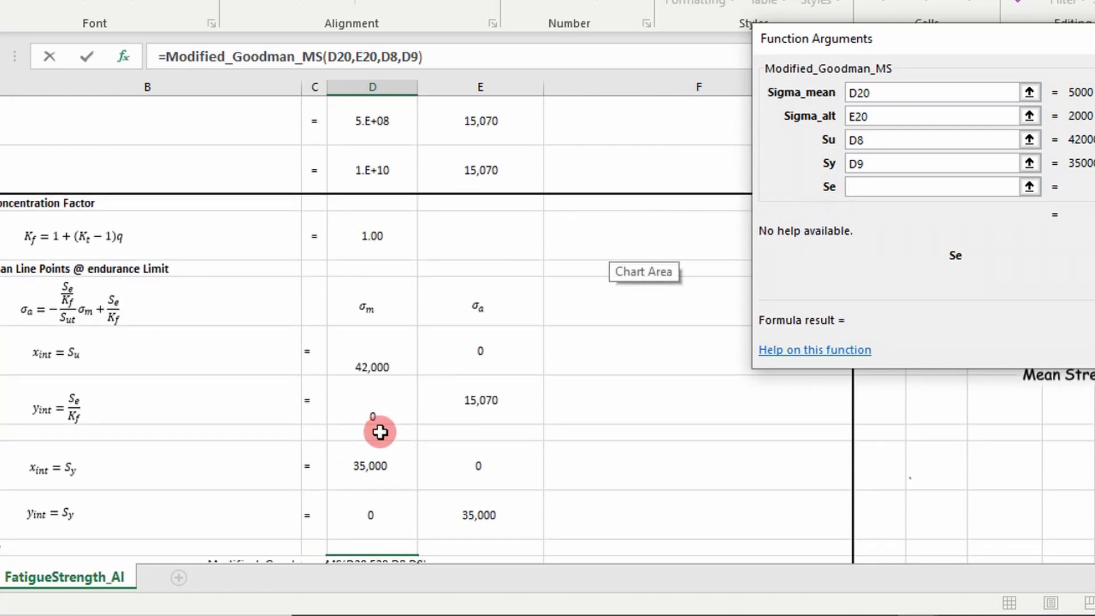
scroll(380, 432, "down", 1)
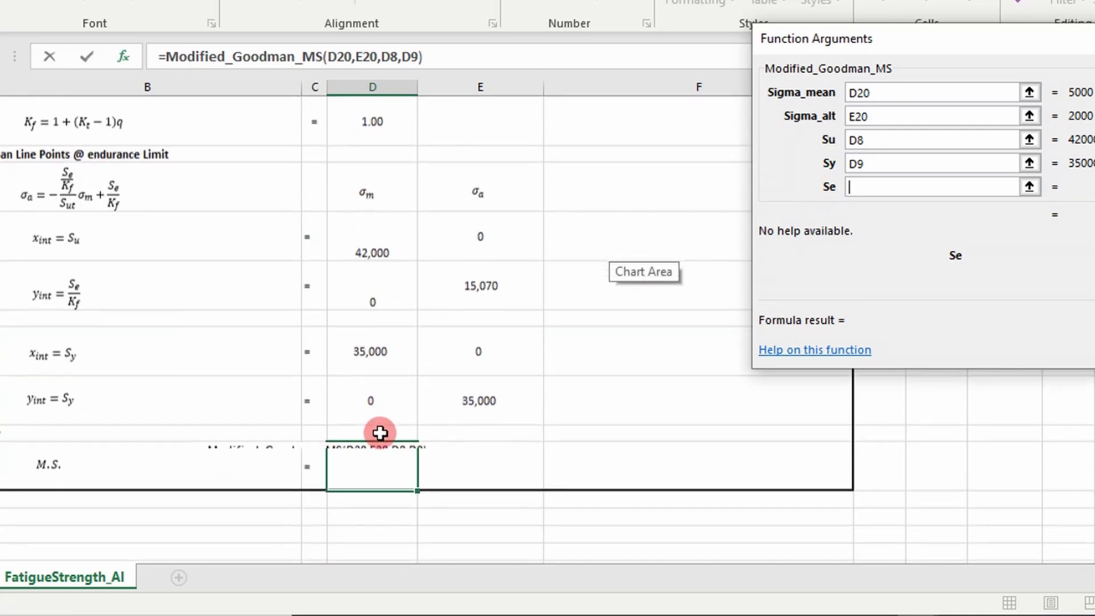
left_click(497, 289)
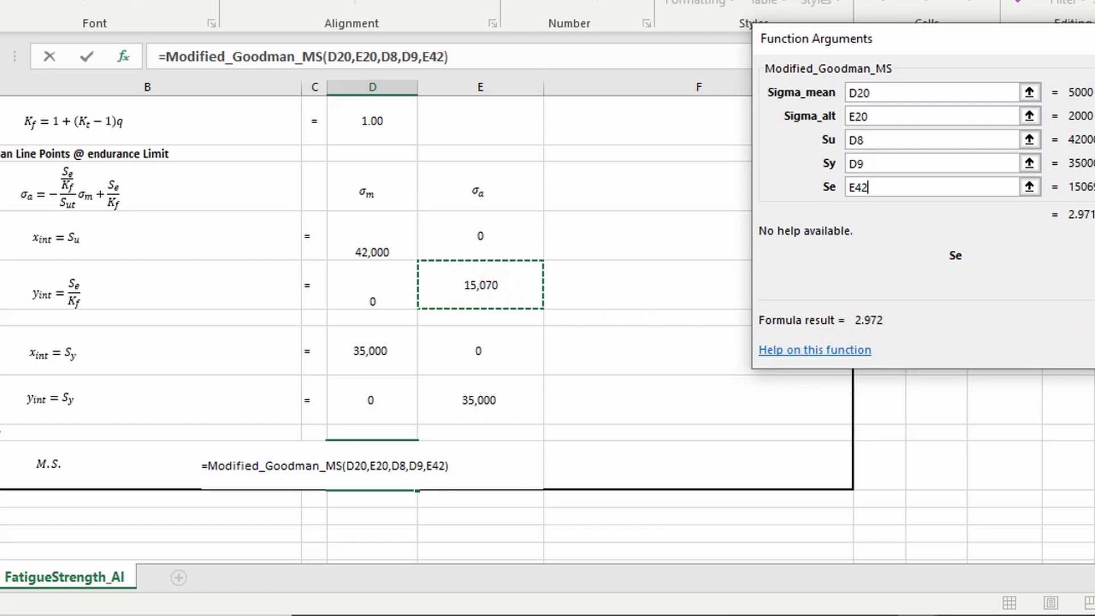
left_click(1083, 352)
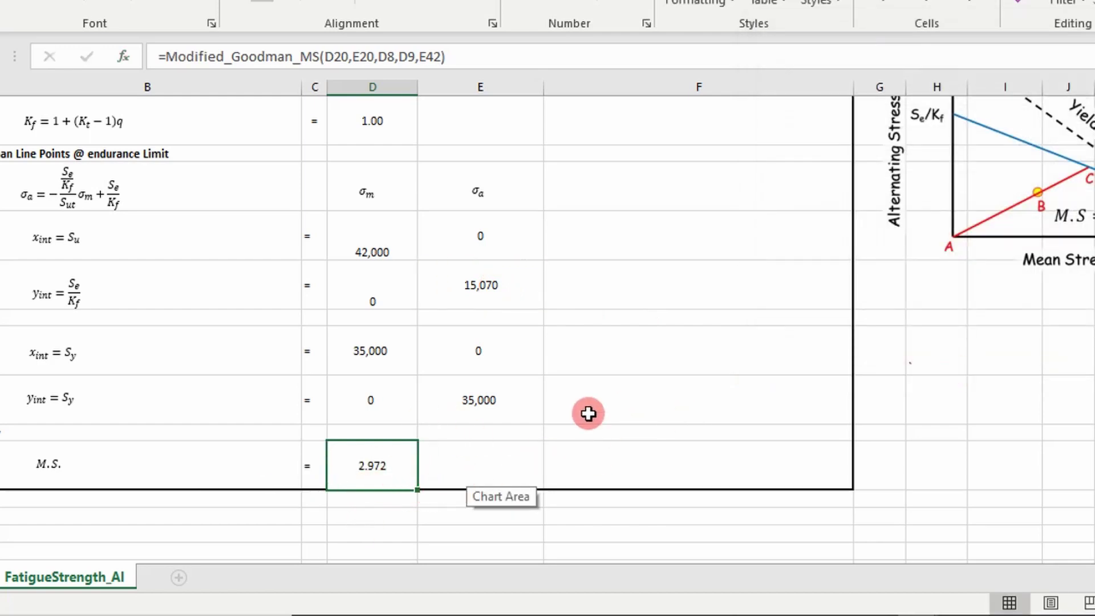
scroll(953, 388, "up", 1)
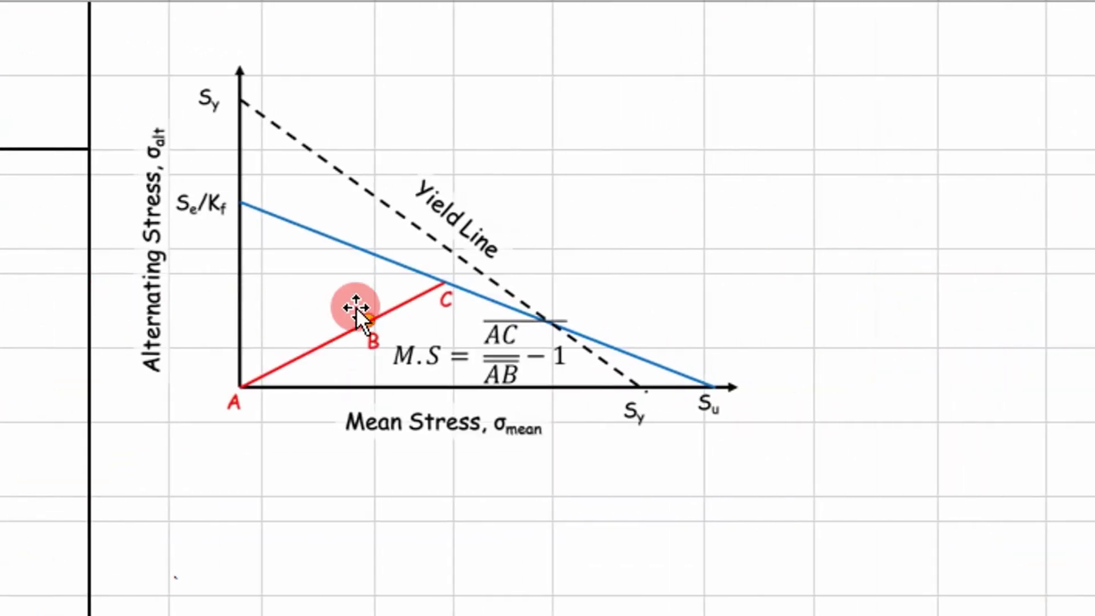
scroll(293, 363, "up", 10)
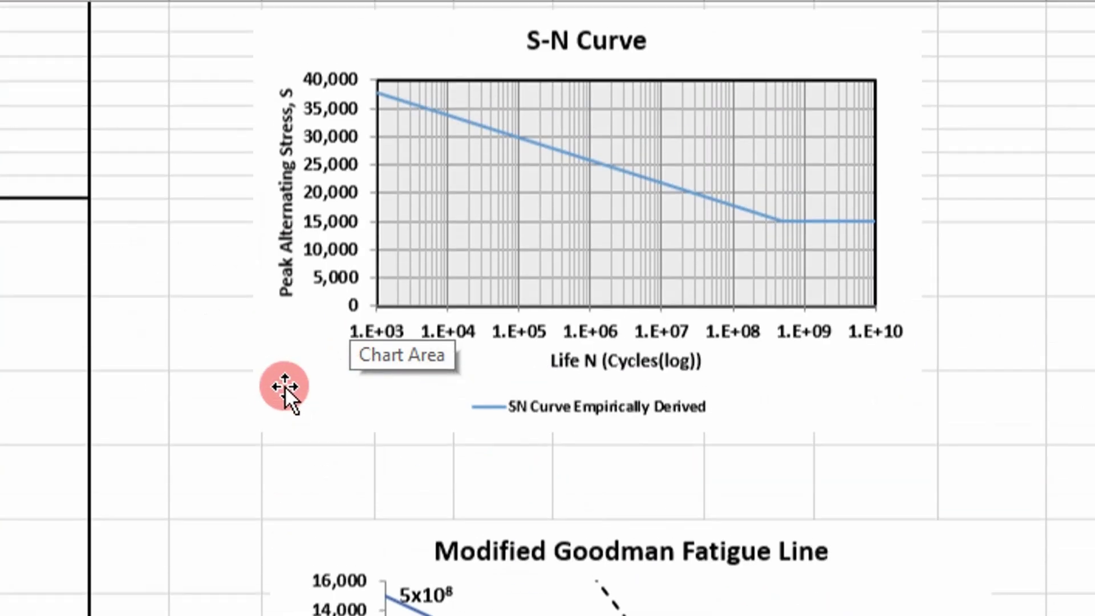